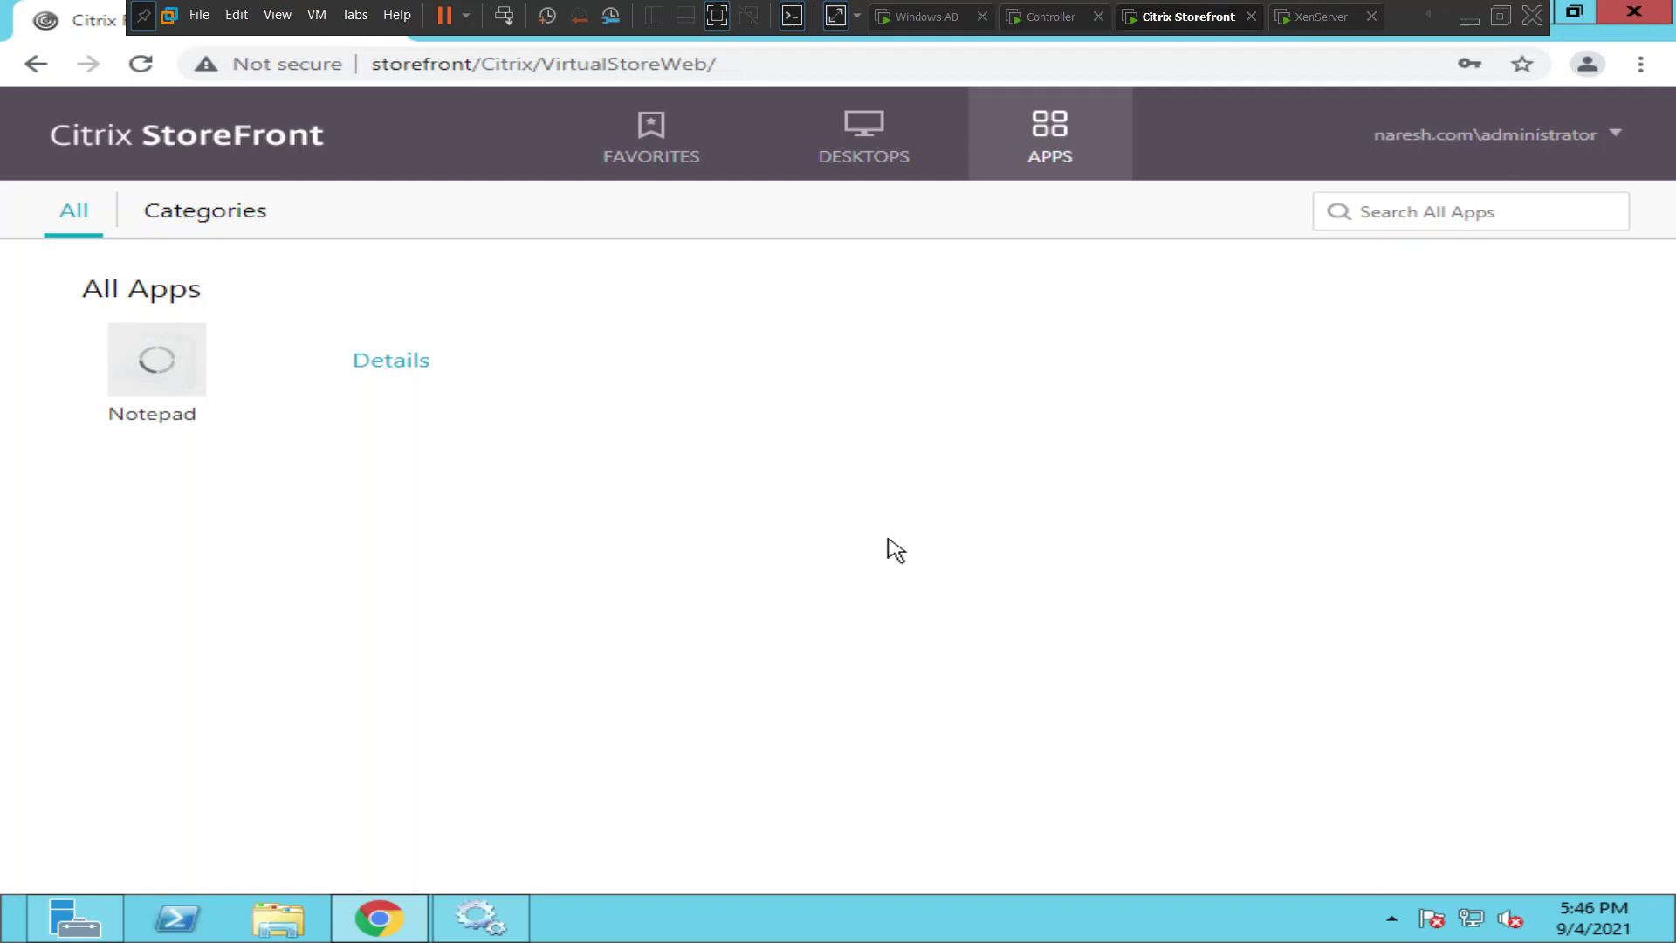
Log off the store and sign back in with the domain administrator's user name and password.
{"action": "left_click", "coordinate": [1615, 143]}
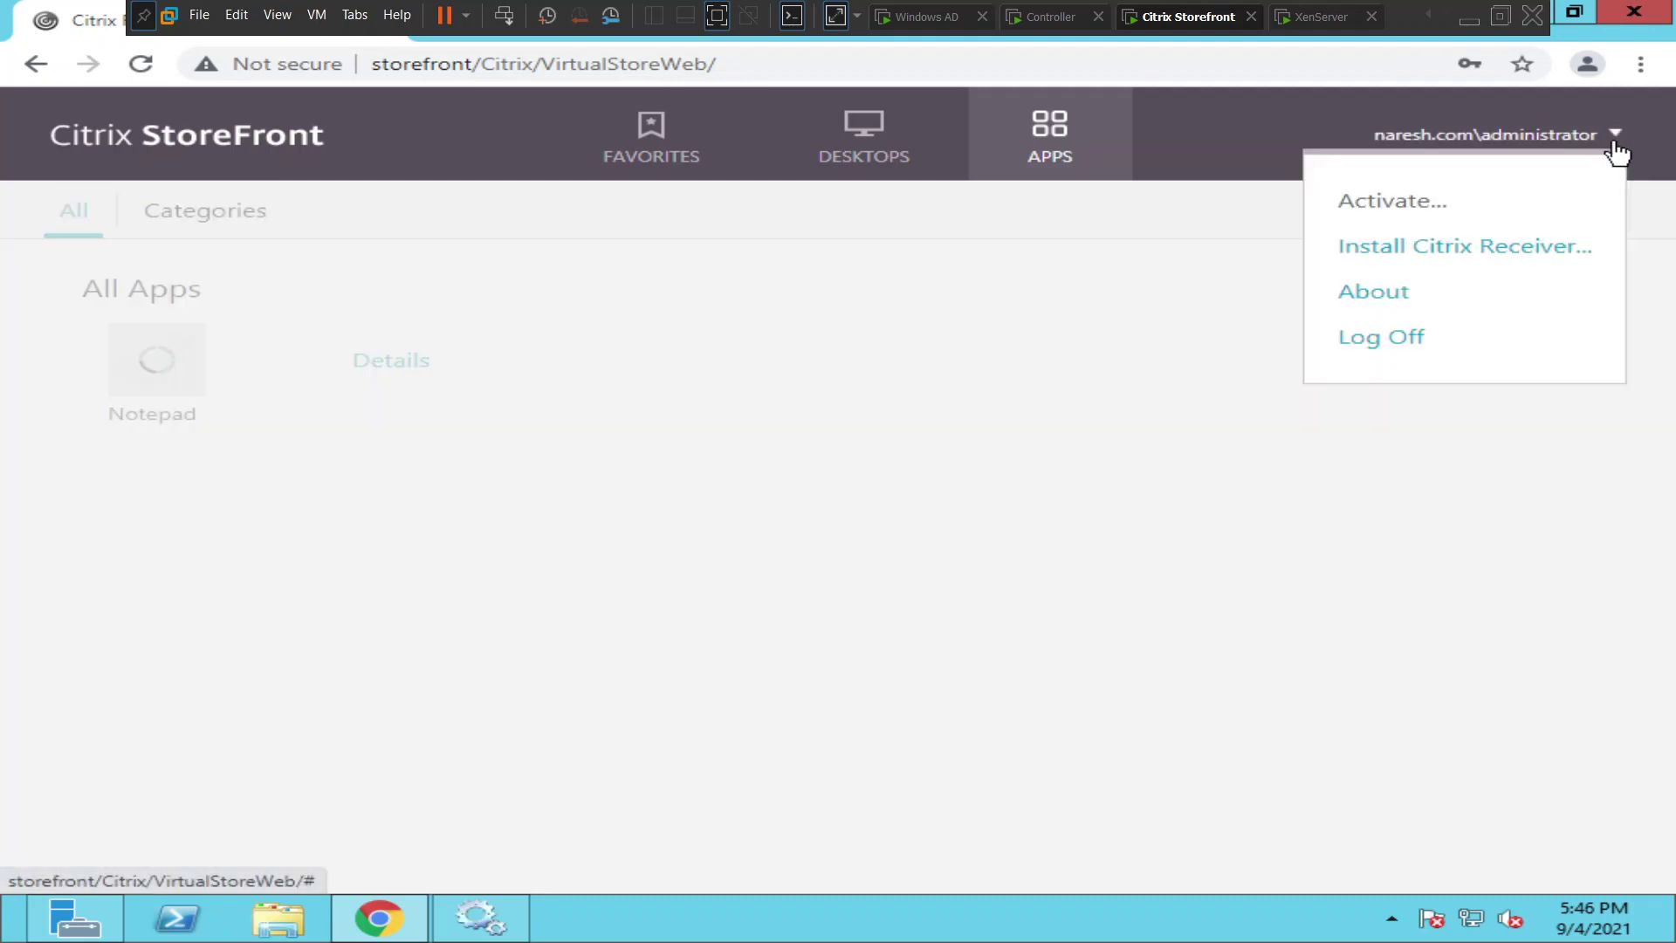
{"action": "left_click", "coordinate": [1405, 342]}
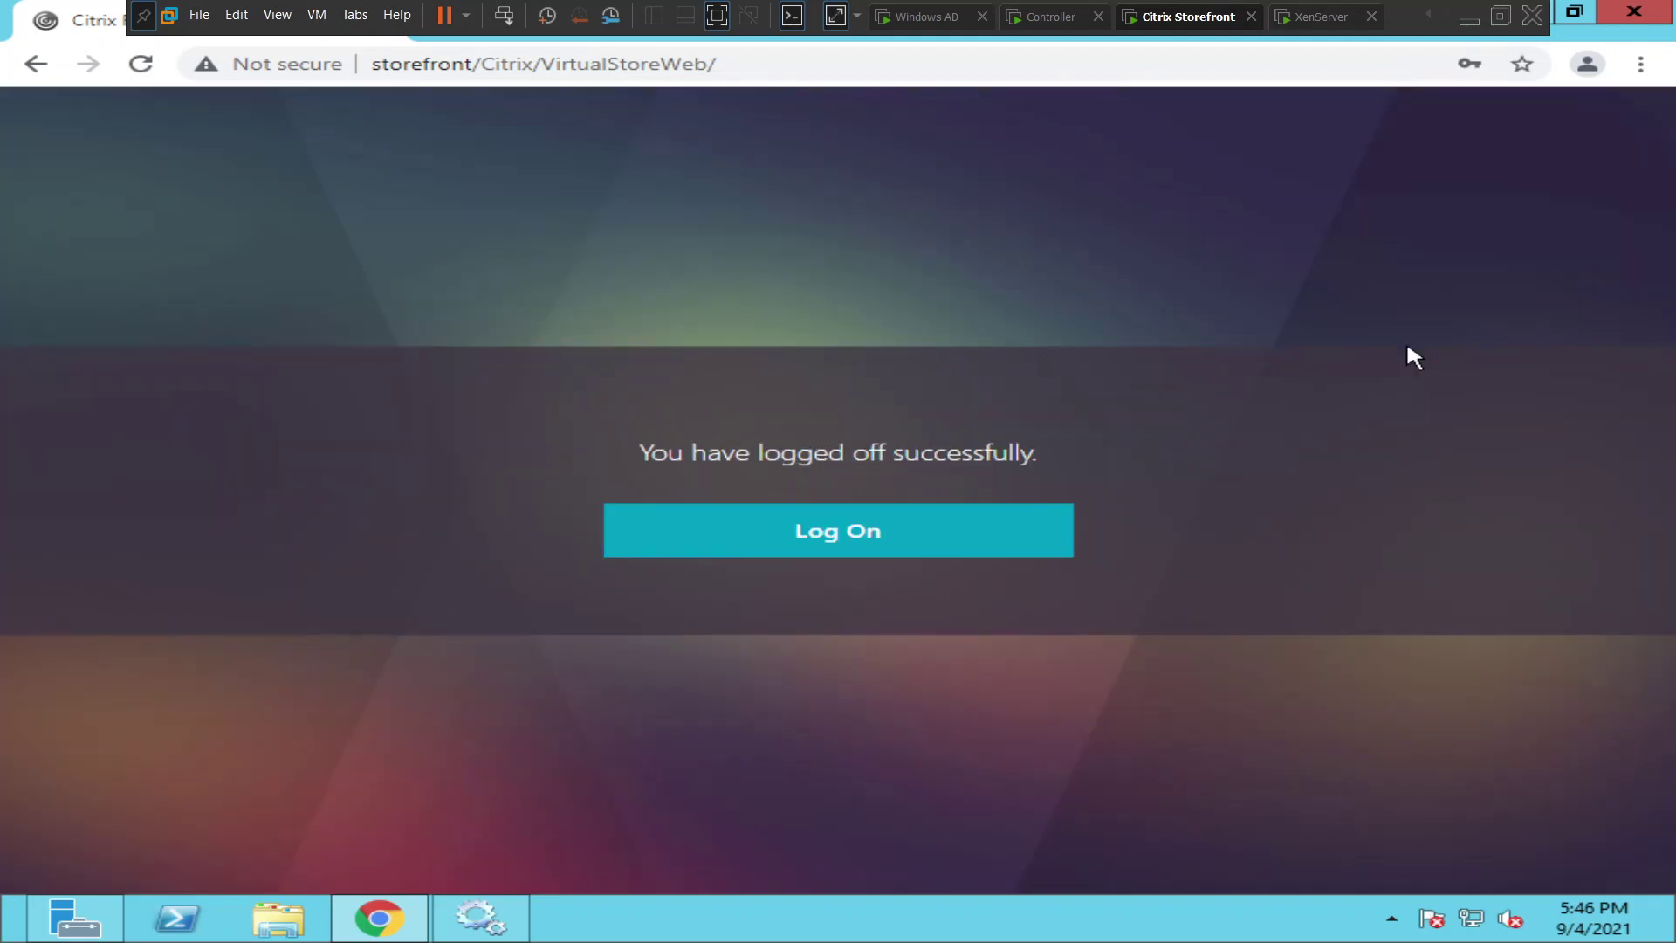
{"action": "left_click", "coordinate": [837, 551]}
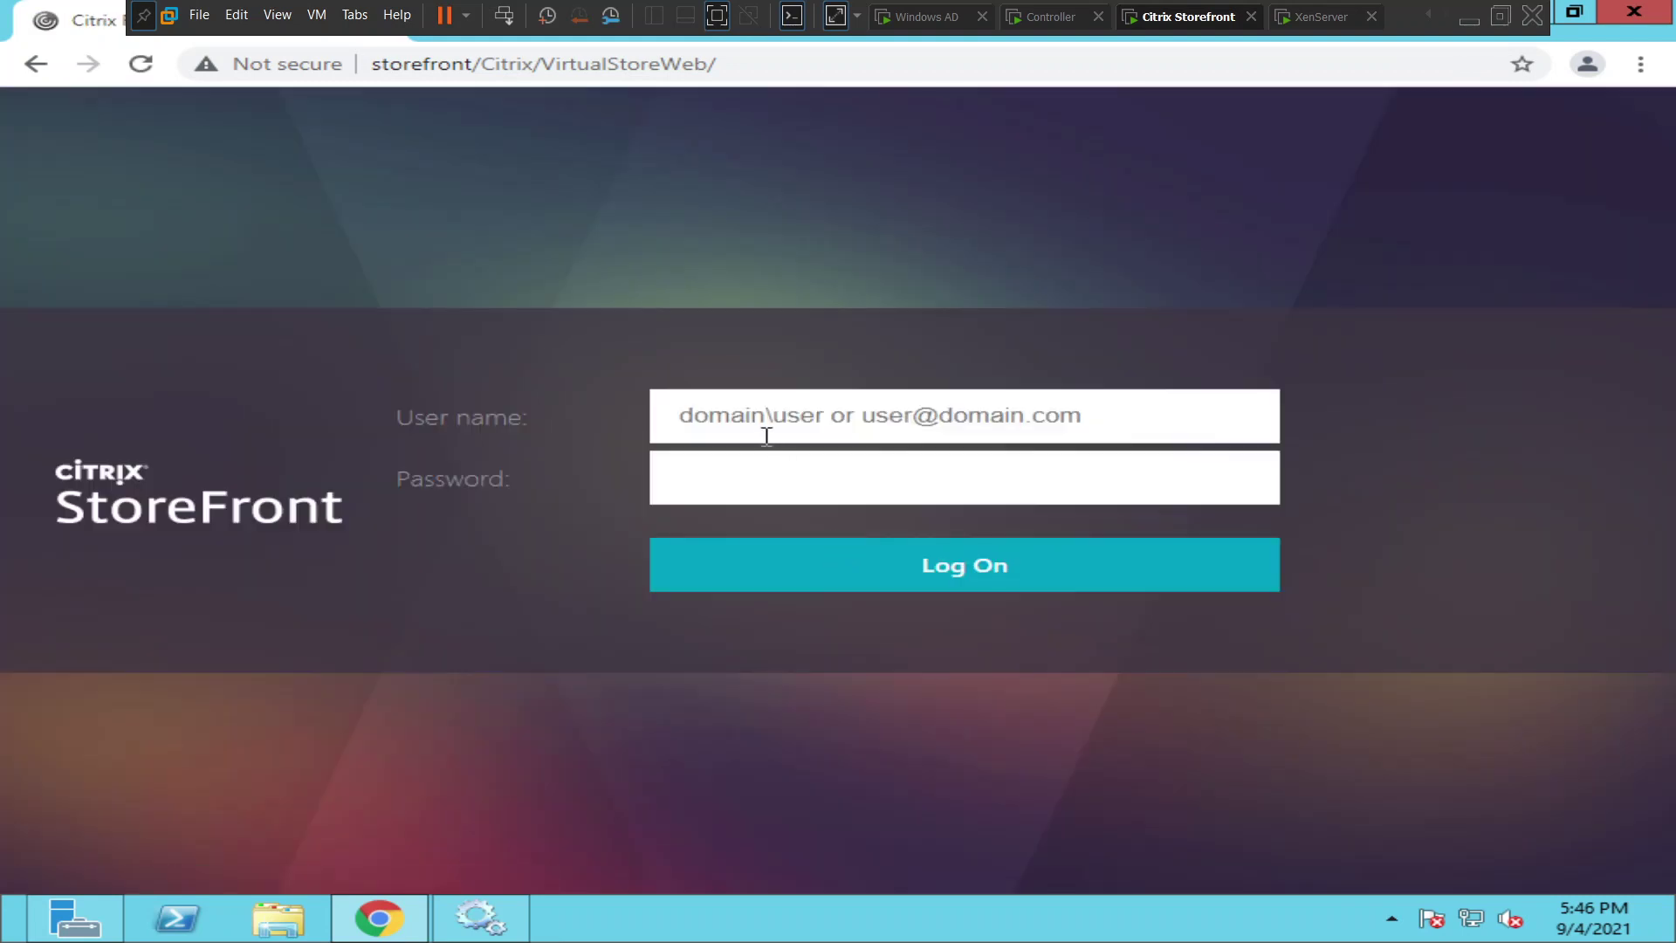
{"action": "type", "text": "naresh.com"}
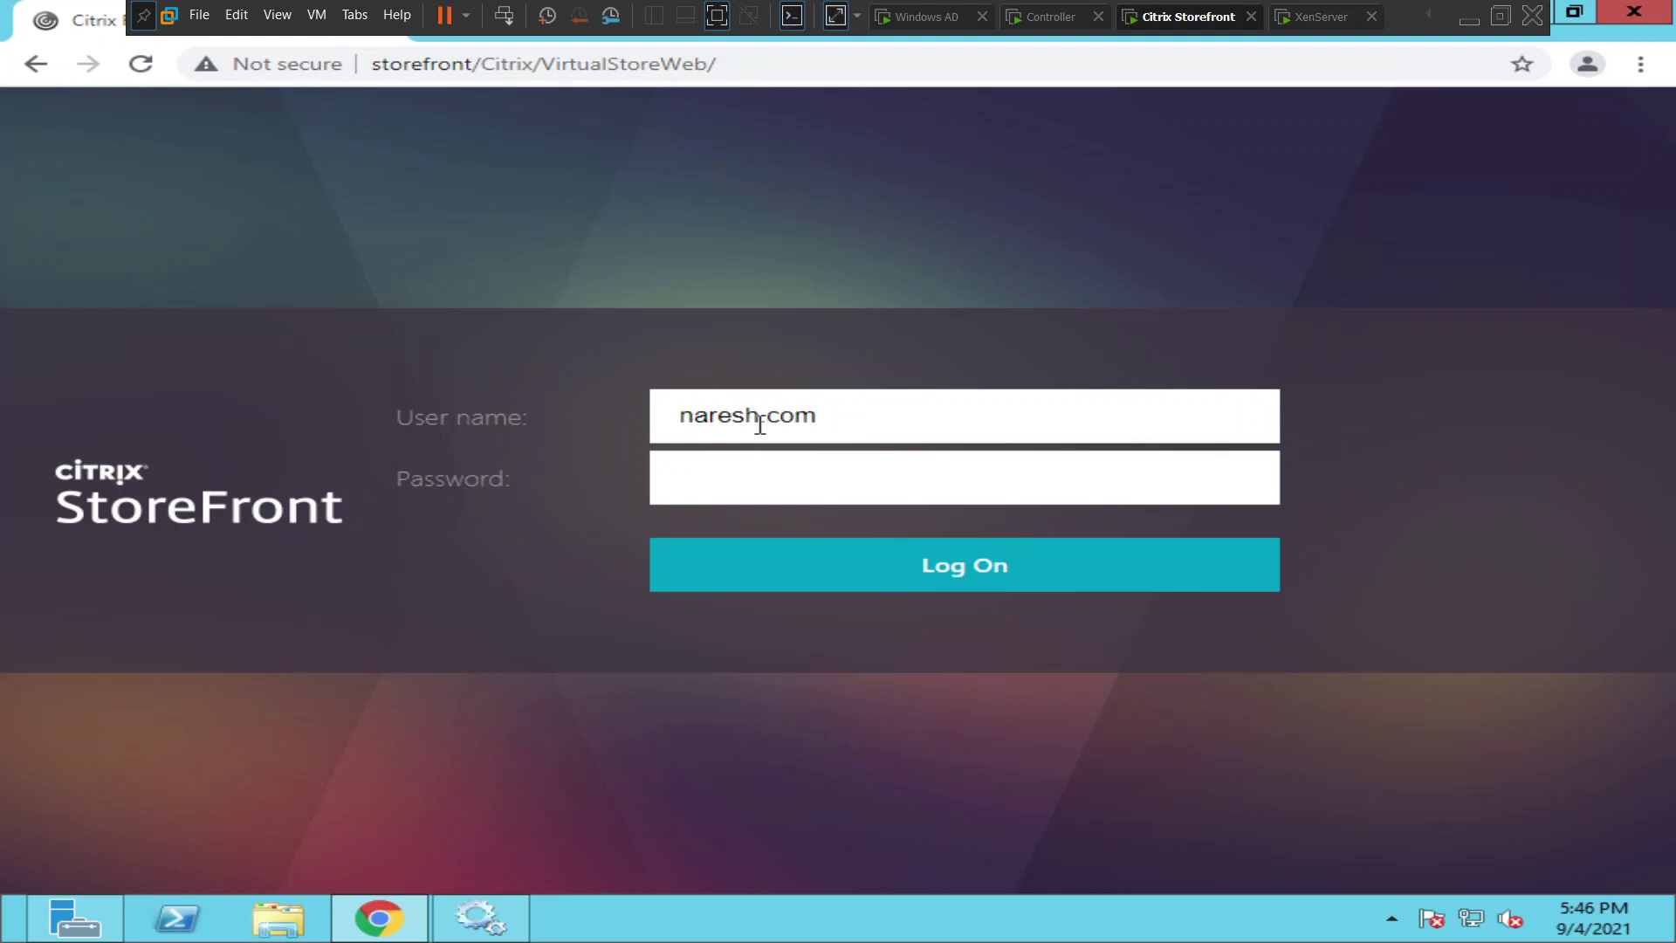
{"action": "type", "text": "\\administrator"}
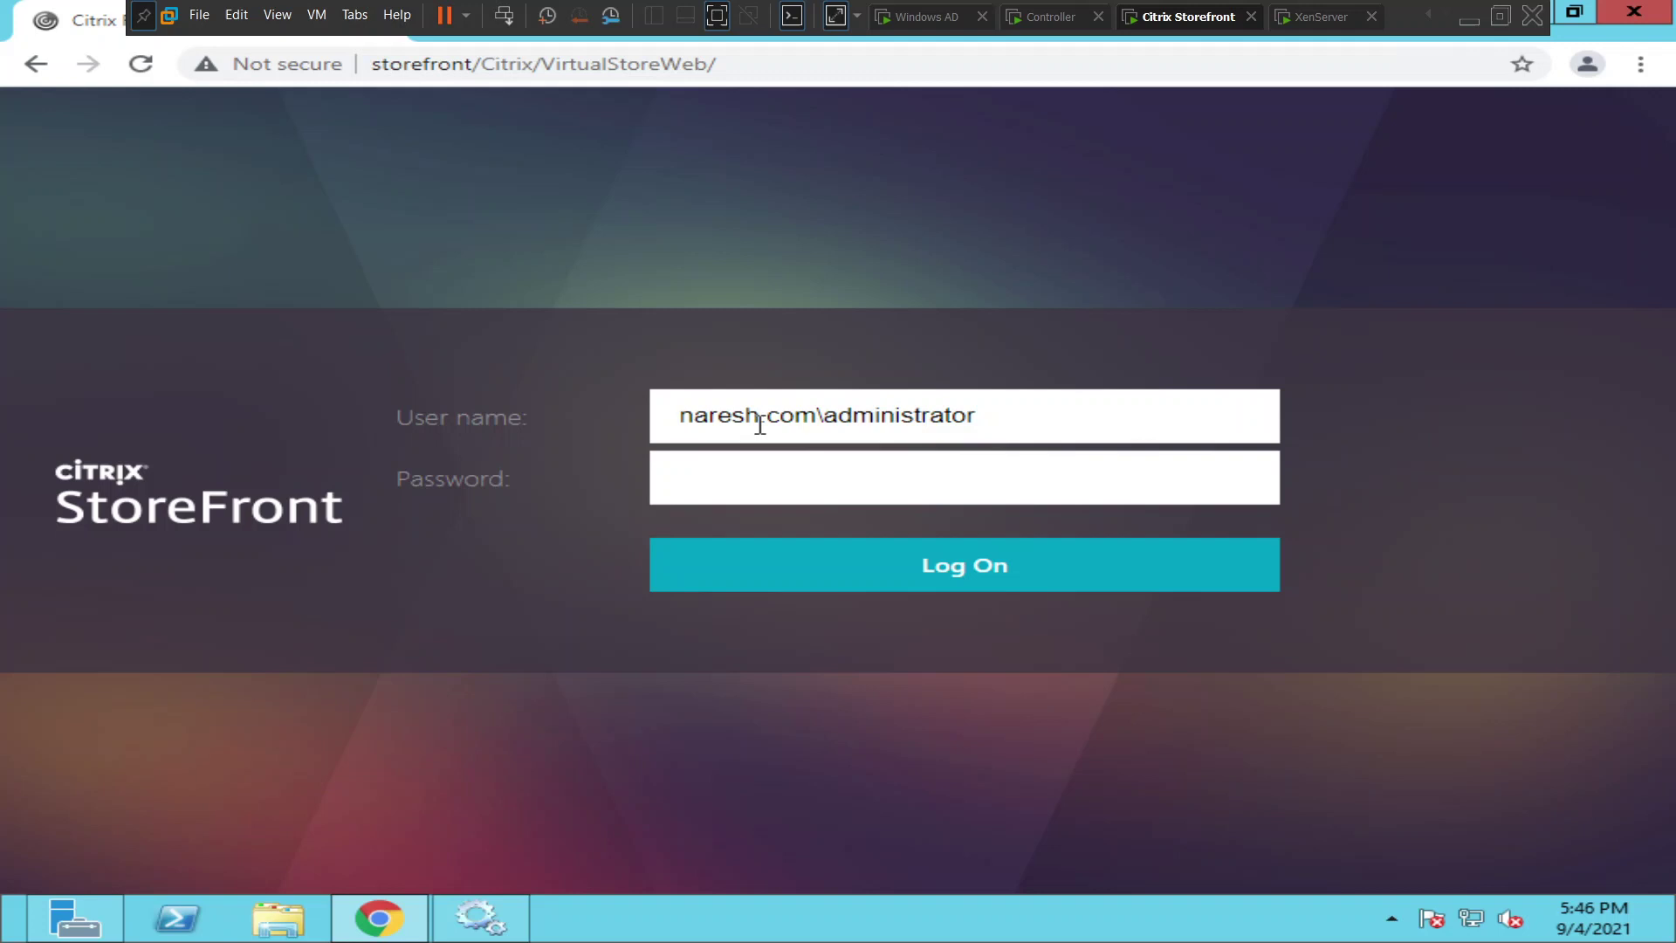
{"action": "key", "text": "Tab"}
{"action": "type", "text": "***"}
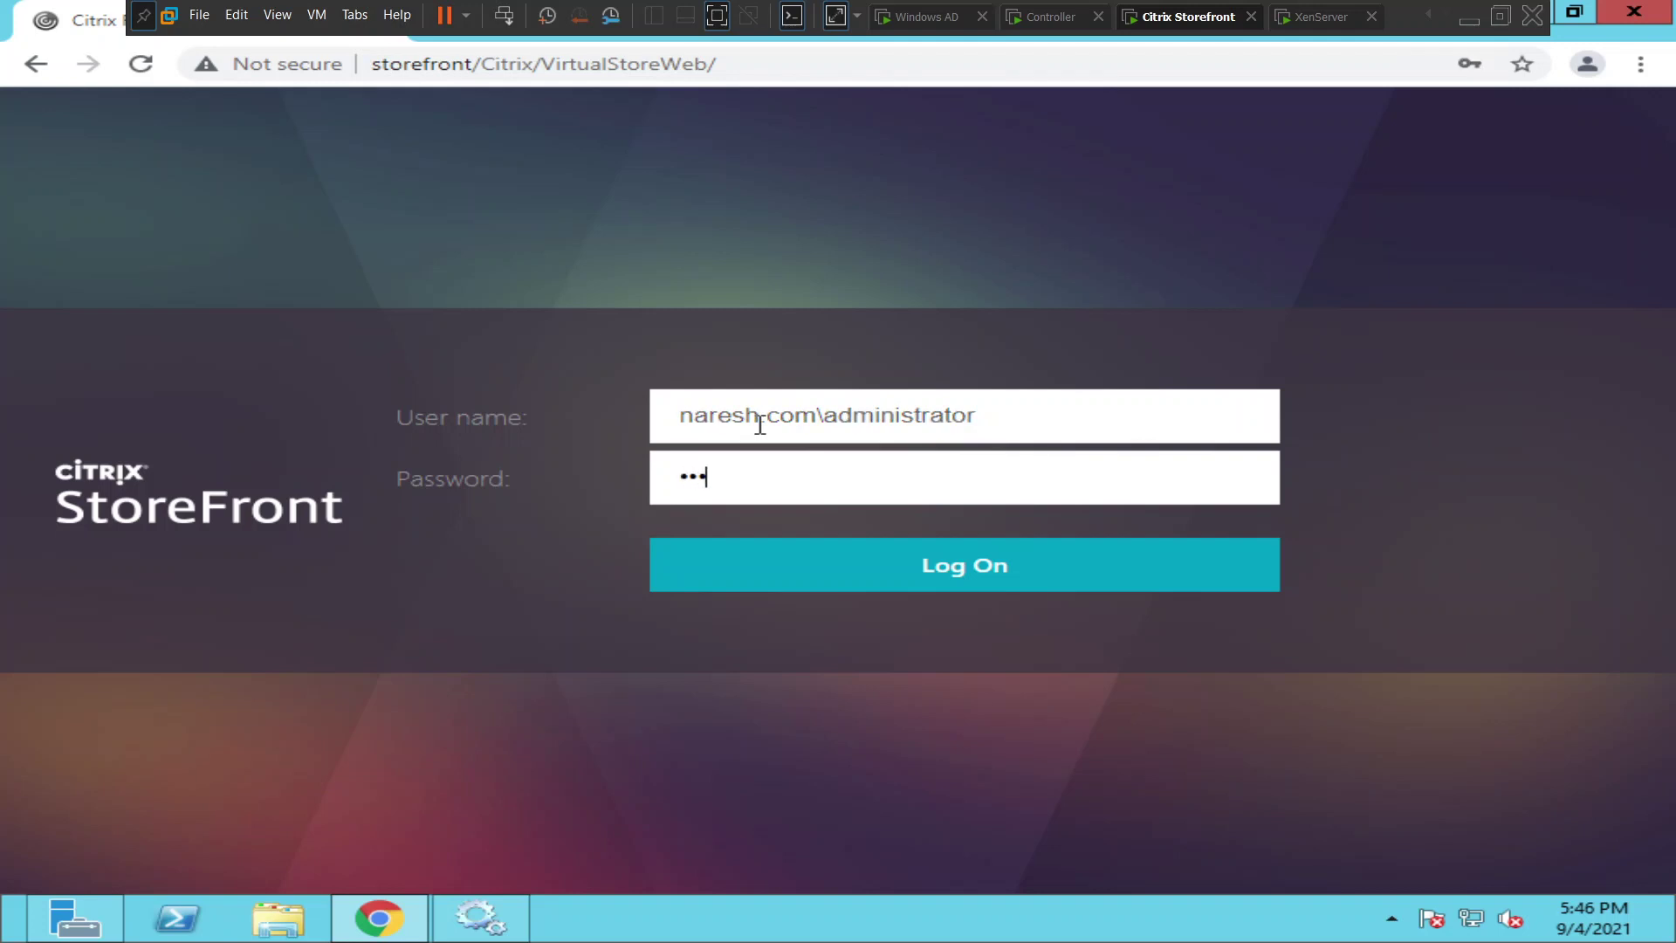
{"action": "type", "text": "************"}
{"action": "key", "text": "Return"}
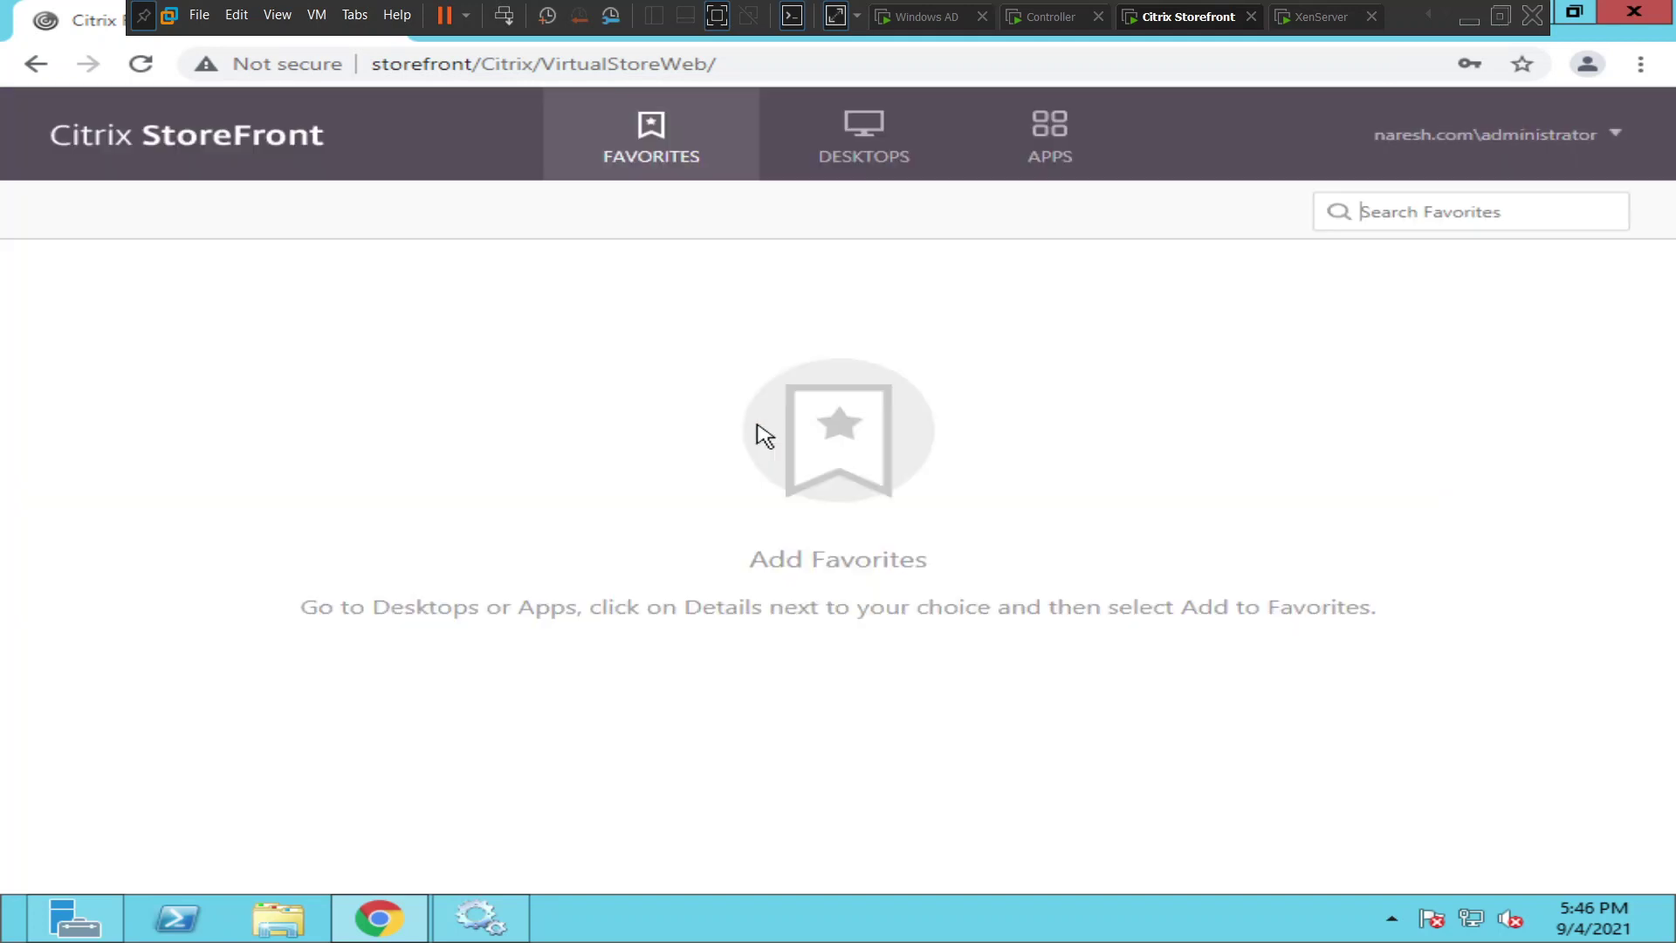
Launch the Notepad app from the Apps list.
{"action": "left_click", "coordinate": [1054, 168]}
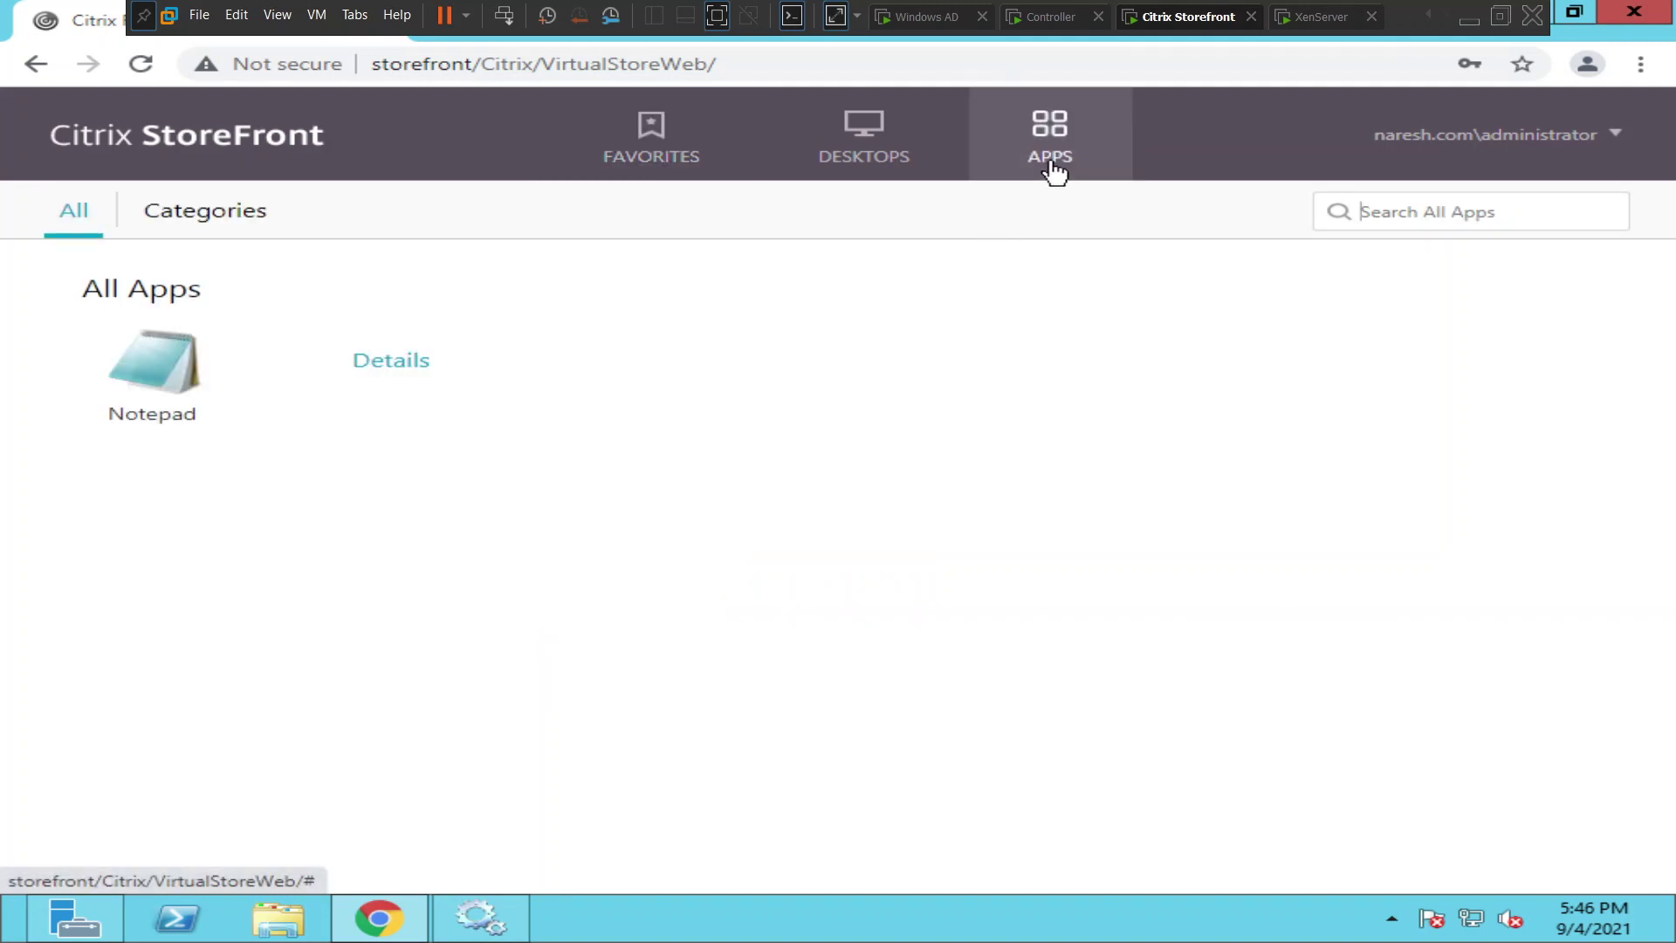
{"action": "left_click", "coordinate": [185, 384]}
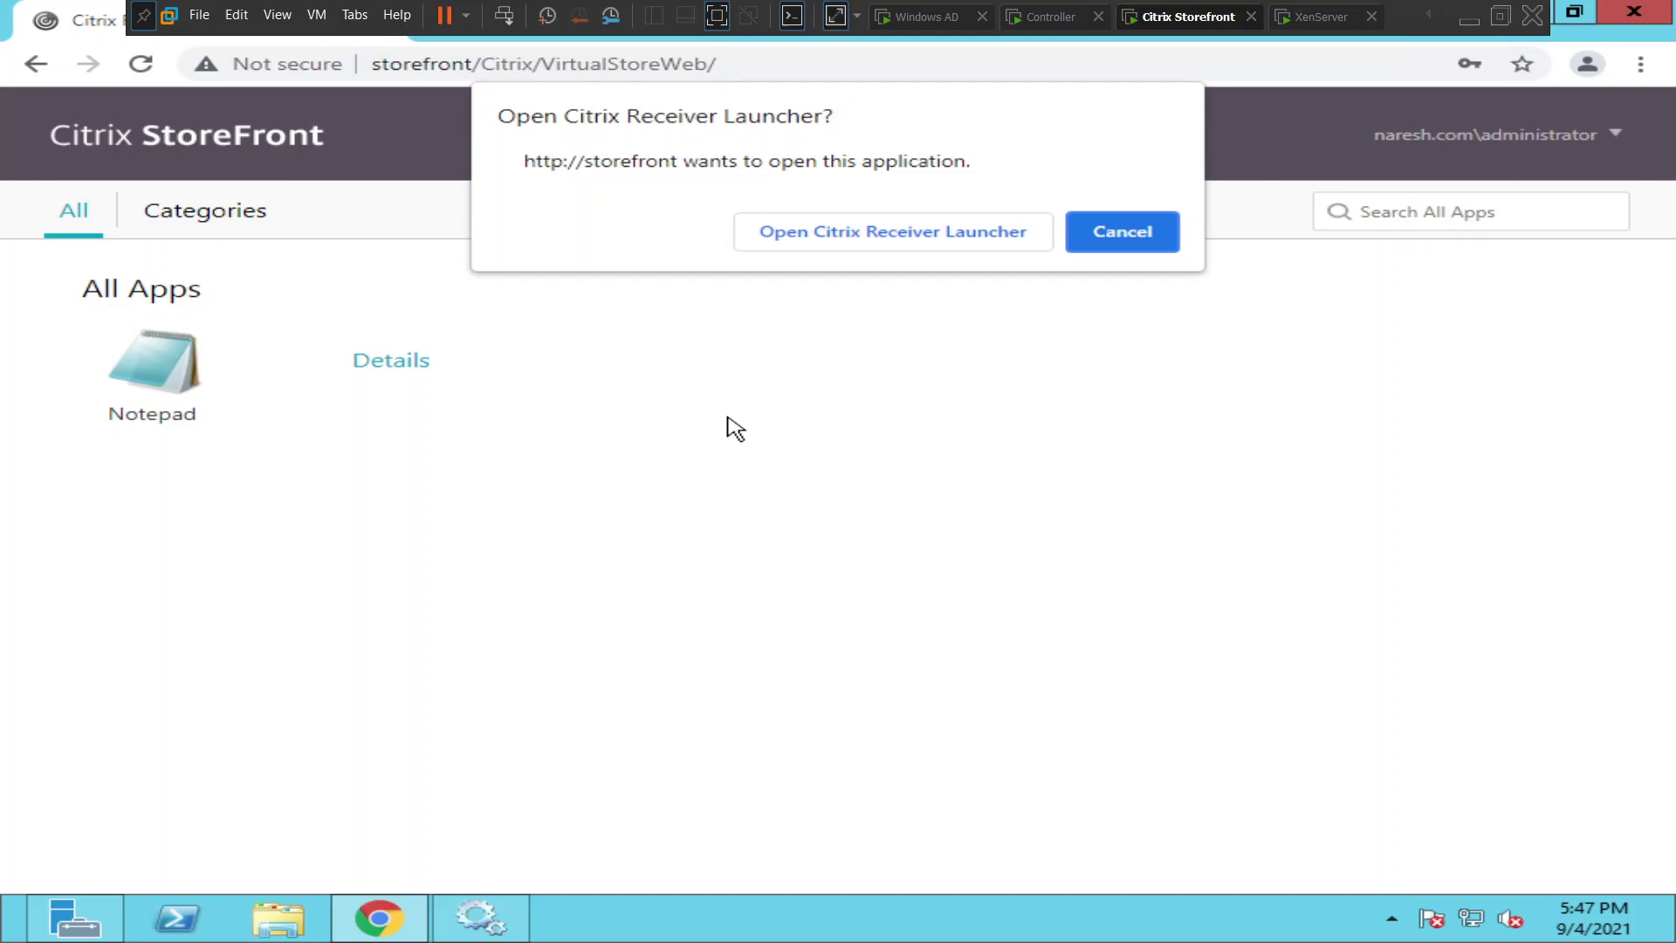
Allow Citrix Receiver Launcher to open so Notepad starts with an Untitled document.
{"action": "left_click", "coordinate": [844, 243]}
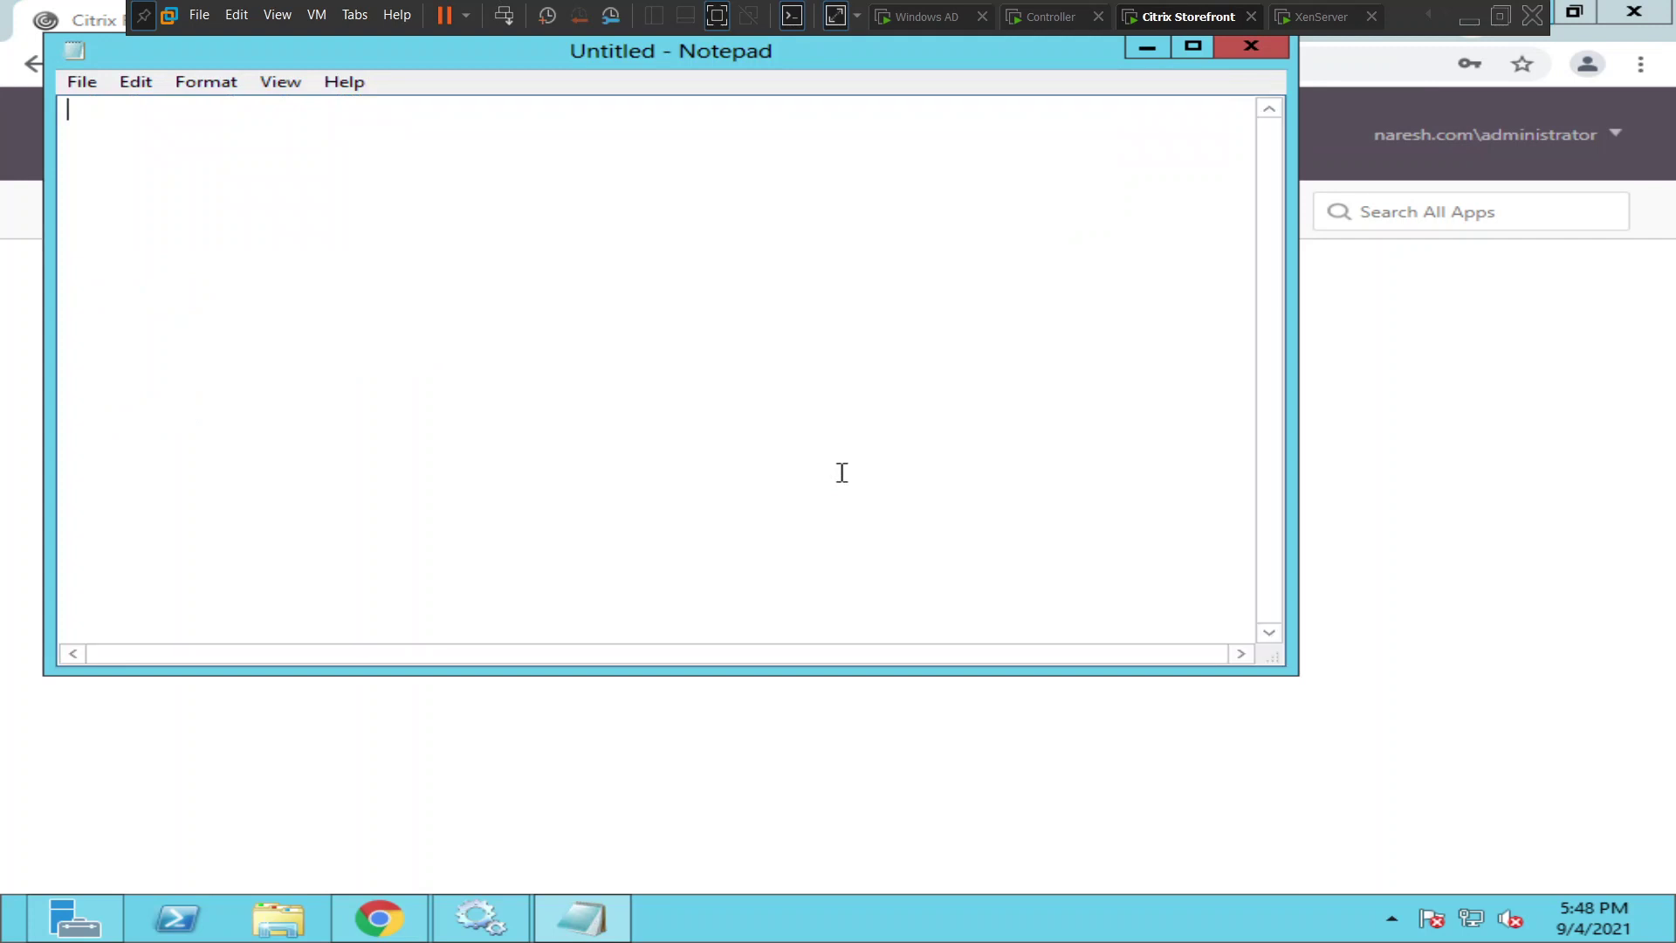
Type 'It launched' with blank lines in Notepad, then move and minimize the Notepad window.
{"action": "type", "text": "o"}
{"action": "key", "text": "BackSpace"}
{"action": "type", "text": "It launched"}
{"action": "key", "text": "Return"}
{"action": "key", "text": "Return"}
{"action": "key", "text": "Return"}
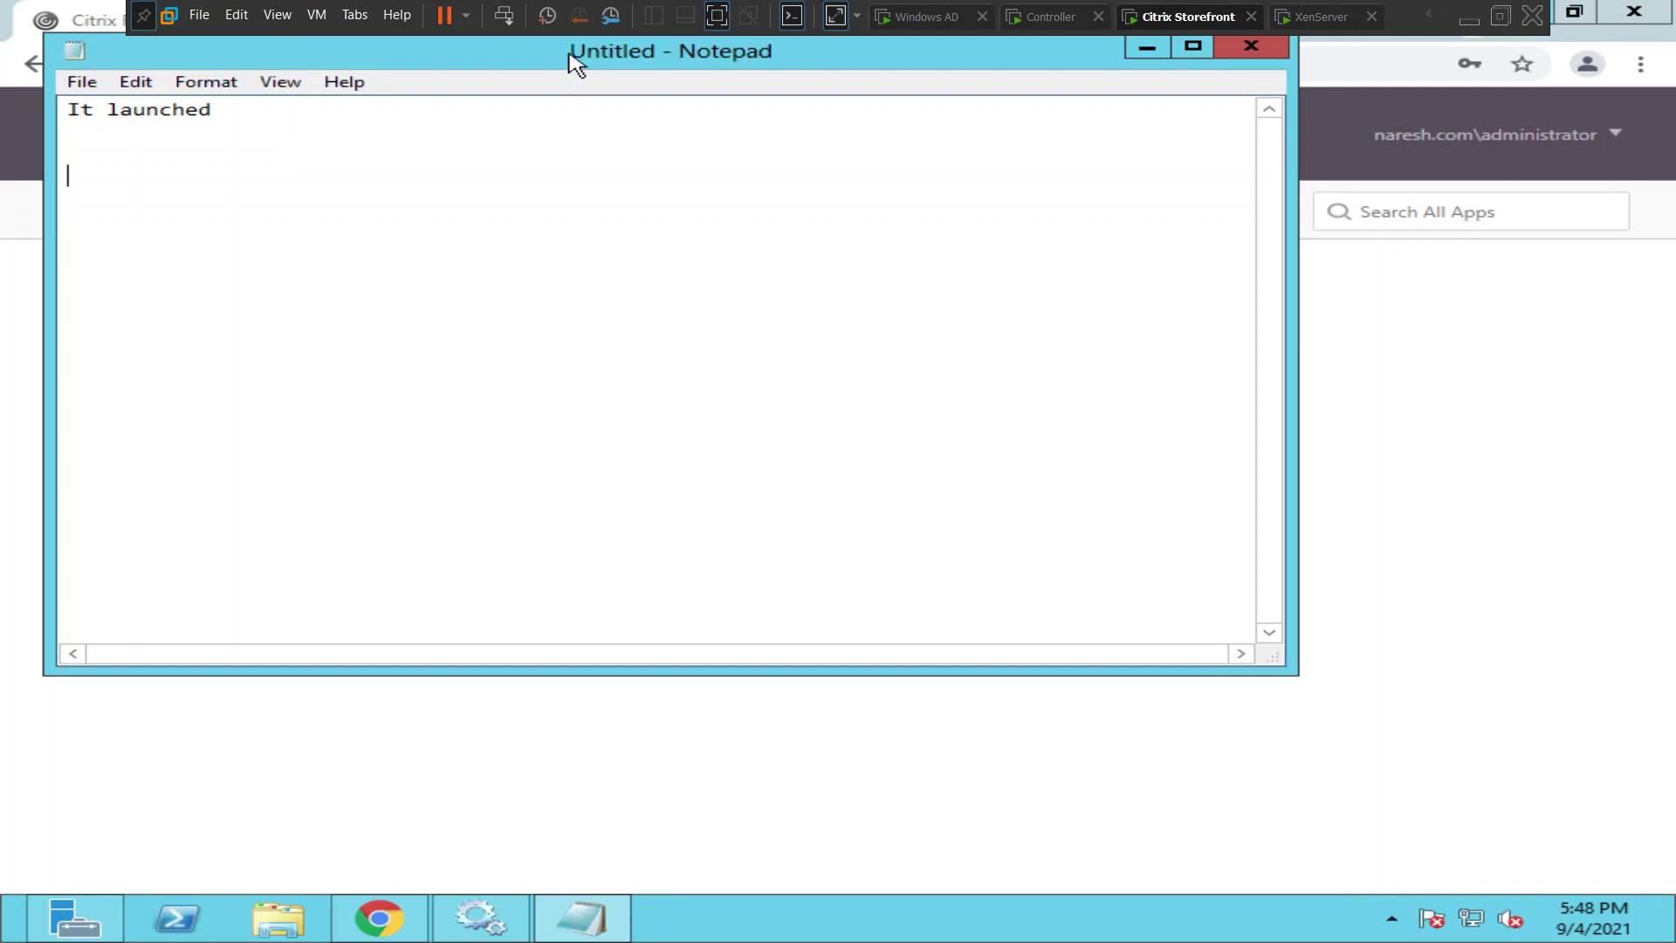
{"action": "left_click_drag", "start_coordinate": [577, 63], "coordinate": [737, 132]}
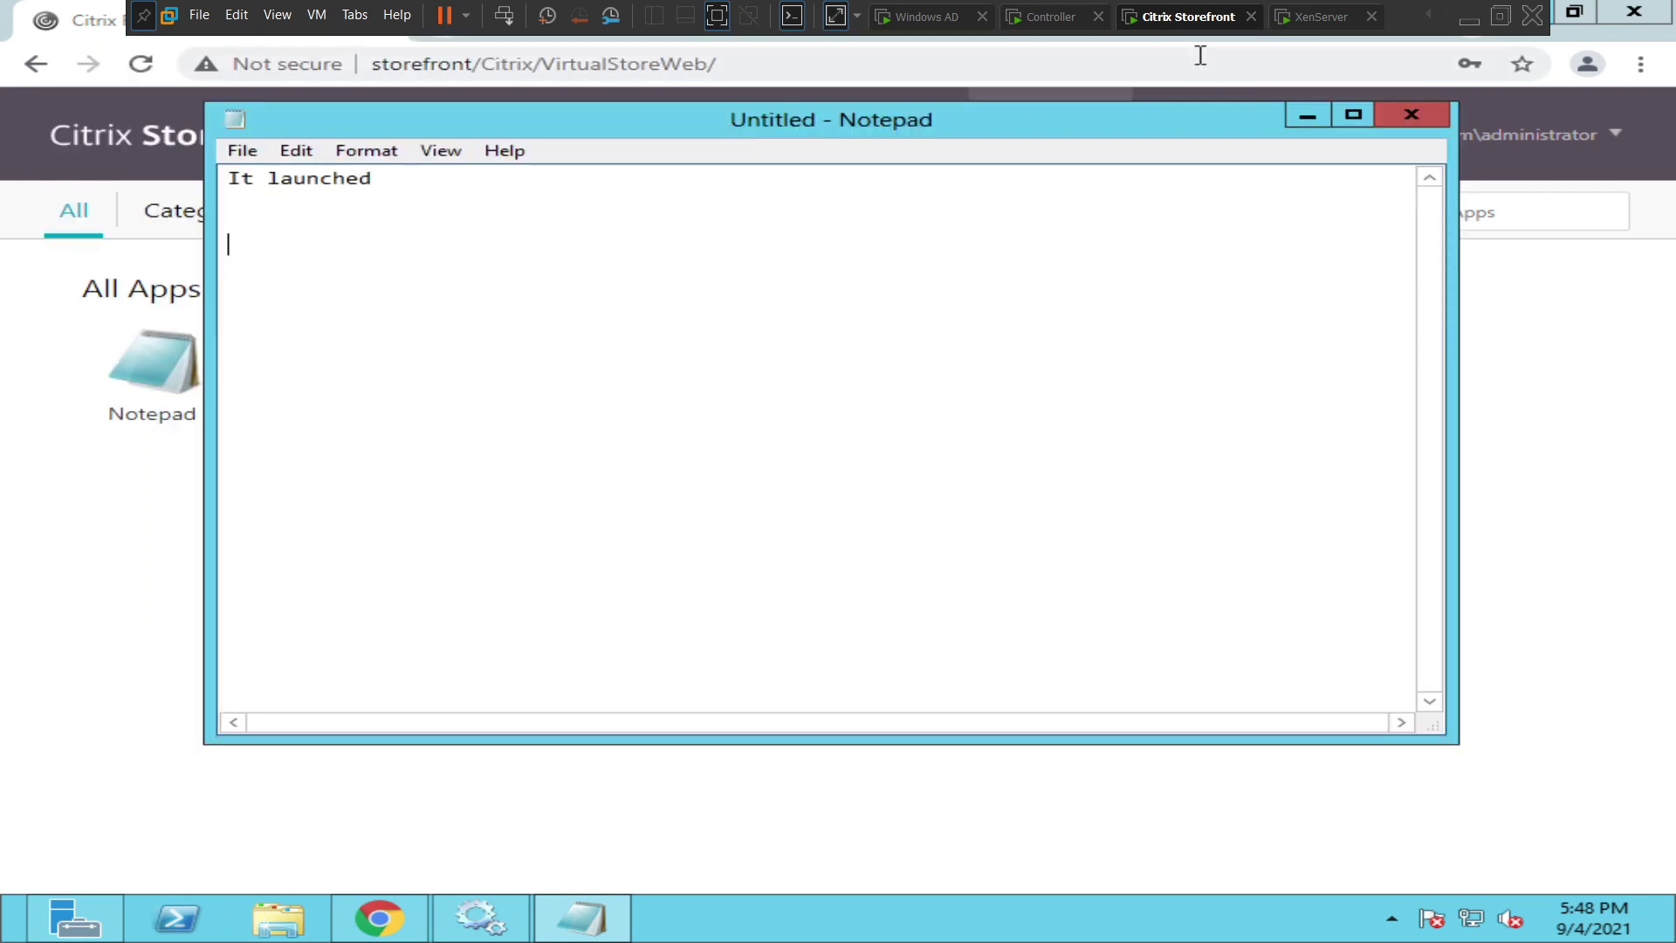
{"action": "left_click", "coordinate": [1307, 122]}
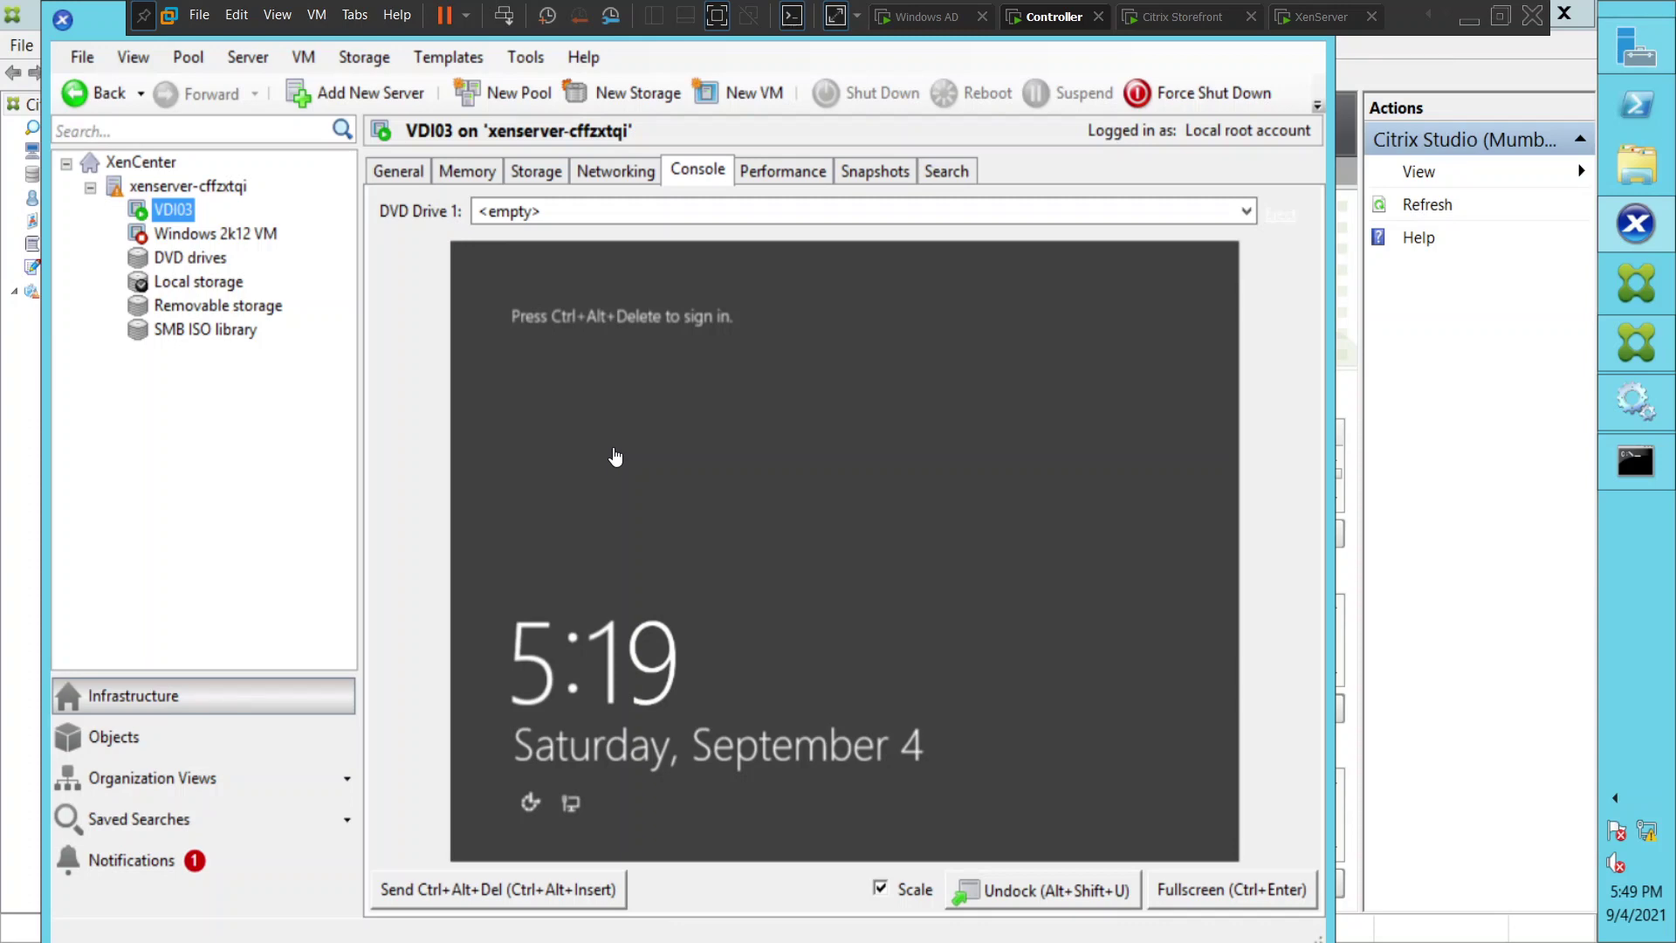
Switch back to the Citrix StoreFront browser tab showing the Apps page.
{"action": "left_click", "coordinate": [1189, 18]}
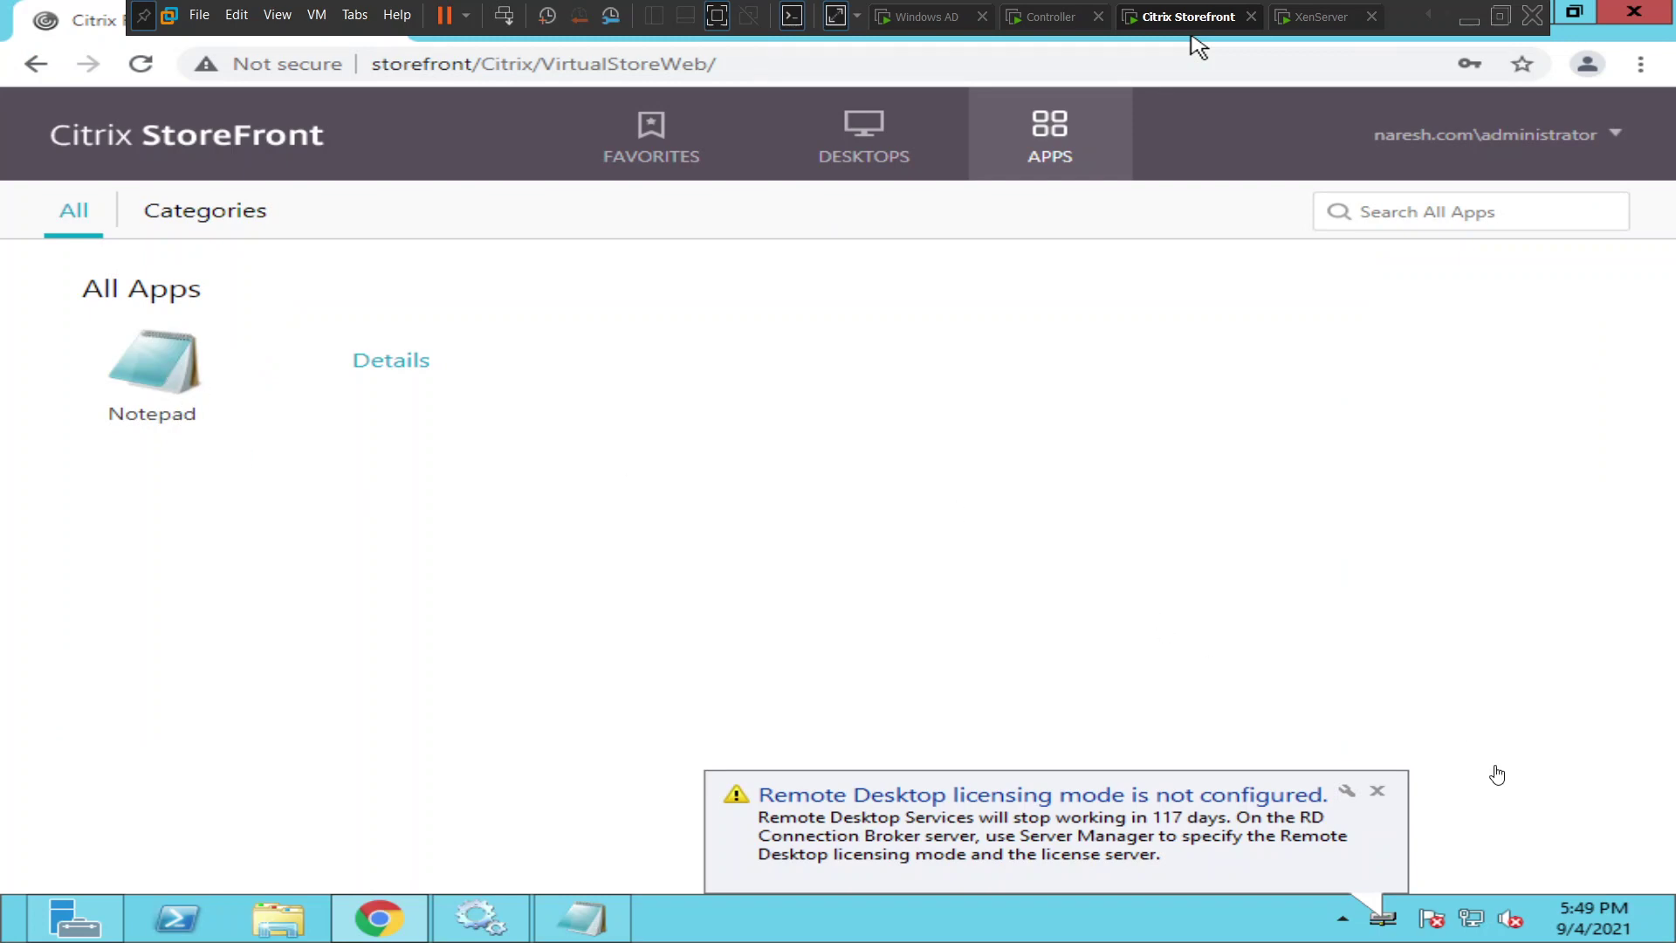
Dismiss the licensing notice and launch the Windows Server OS desktop from the Desktops list.
{"action": "left_click", "coordinate": [1378, 791]}
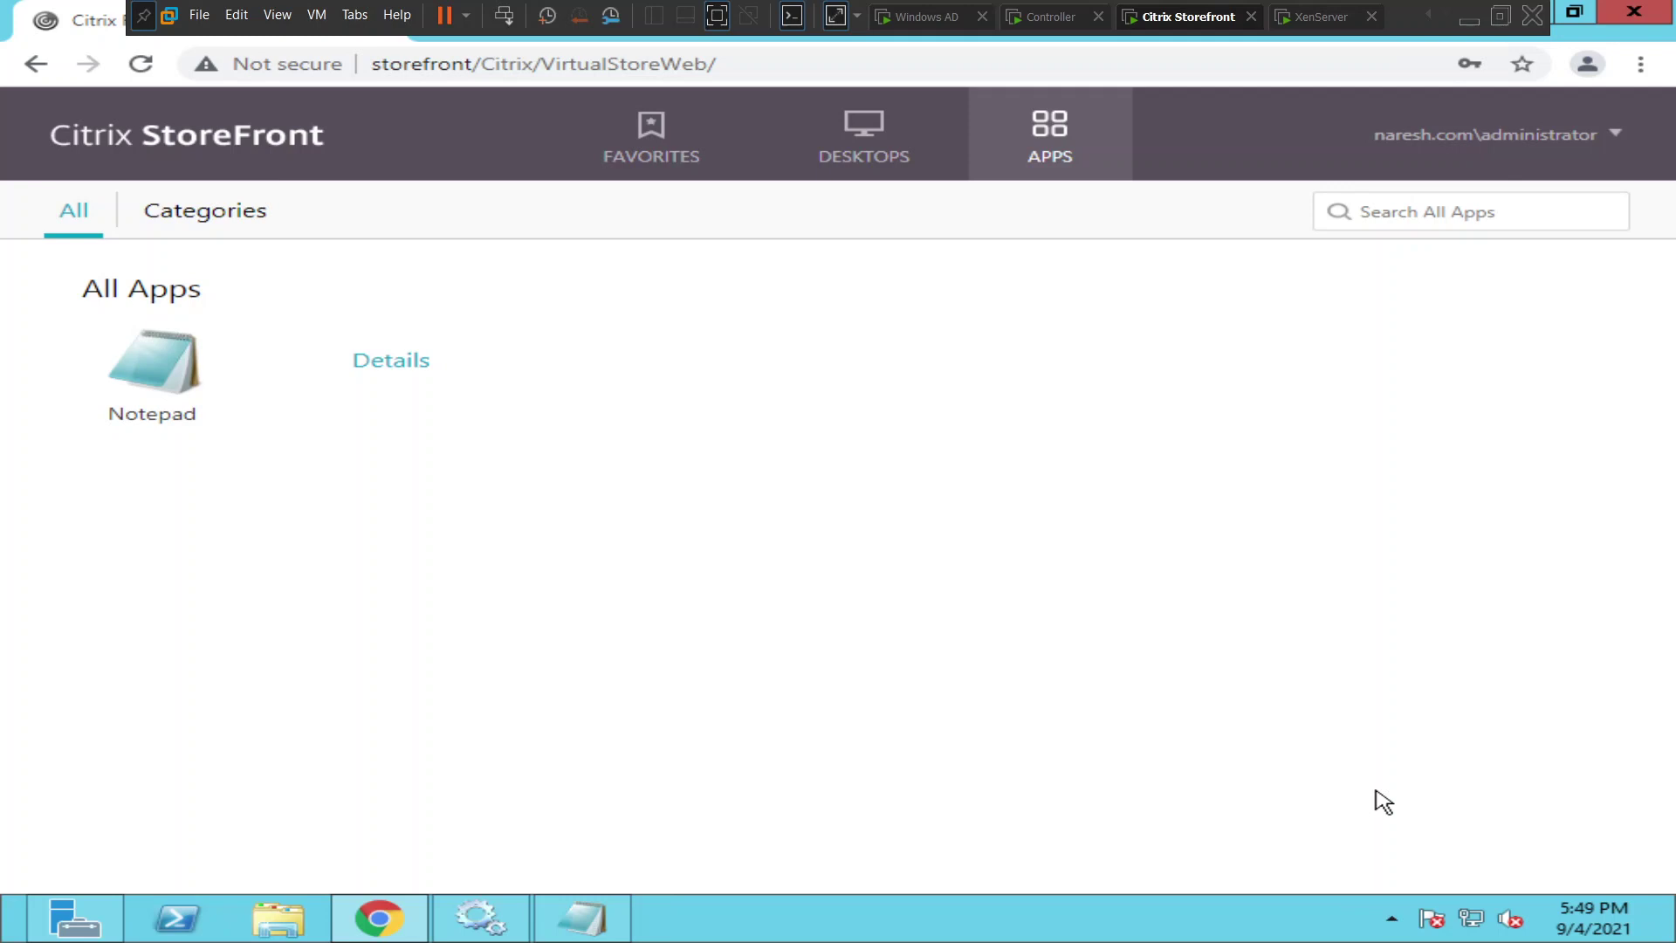
{"action": "left_click", "coordinate": [890, 170]}
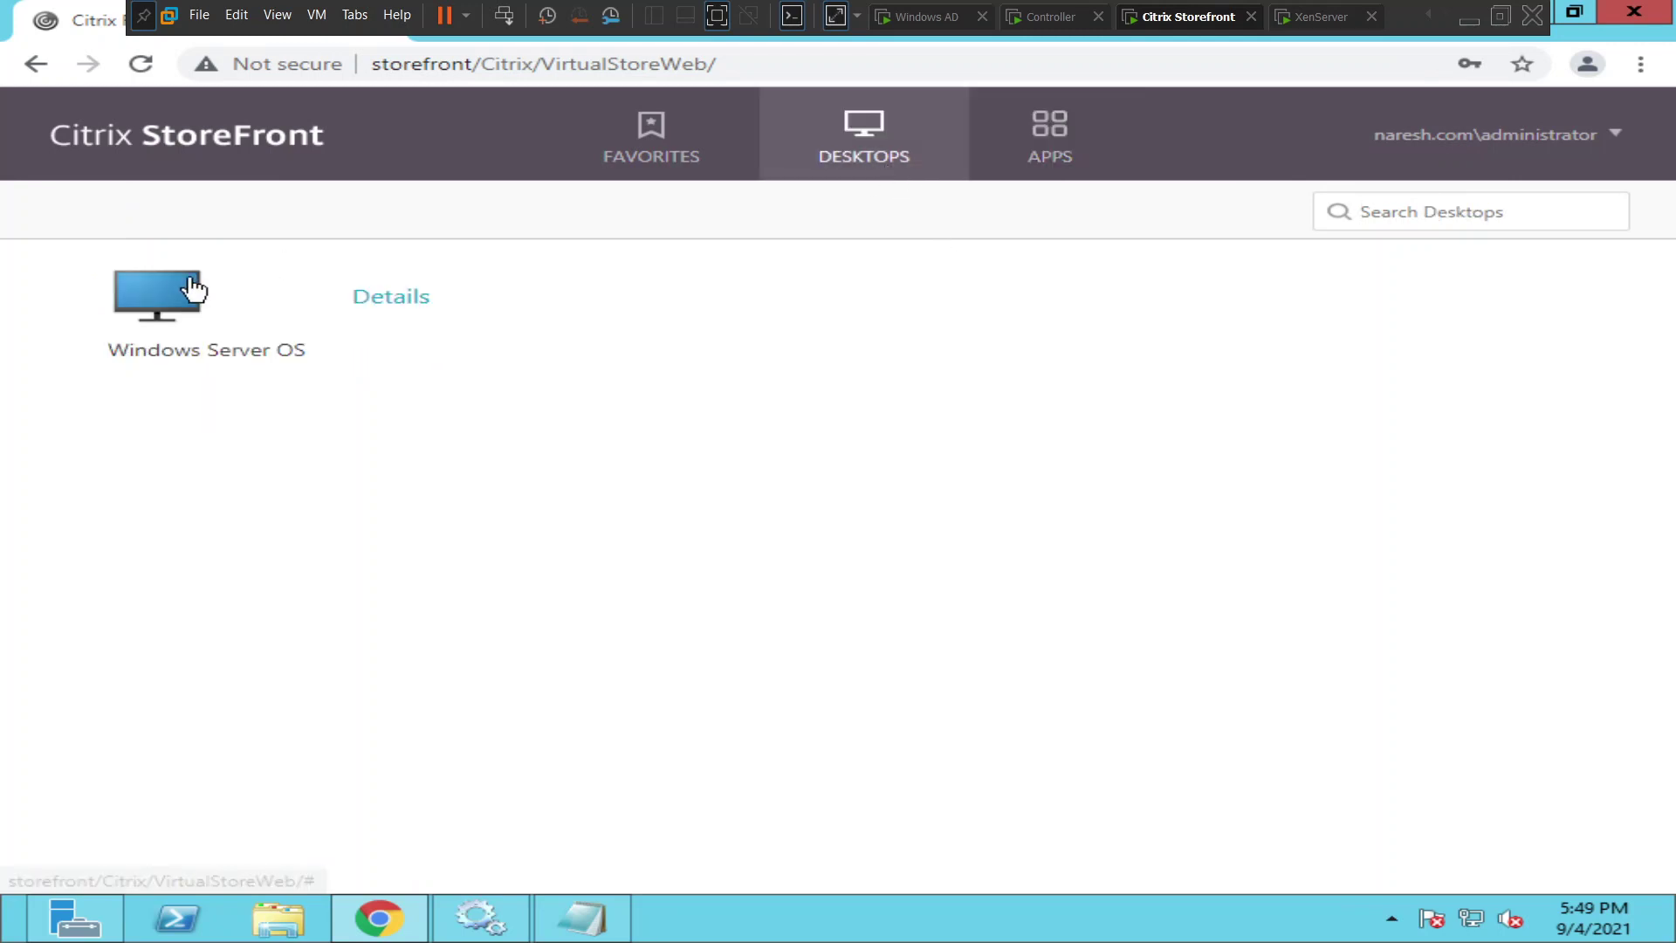
{"action": "left_click", "coordinate": [162, 301]}
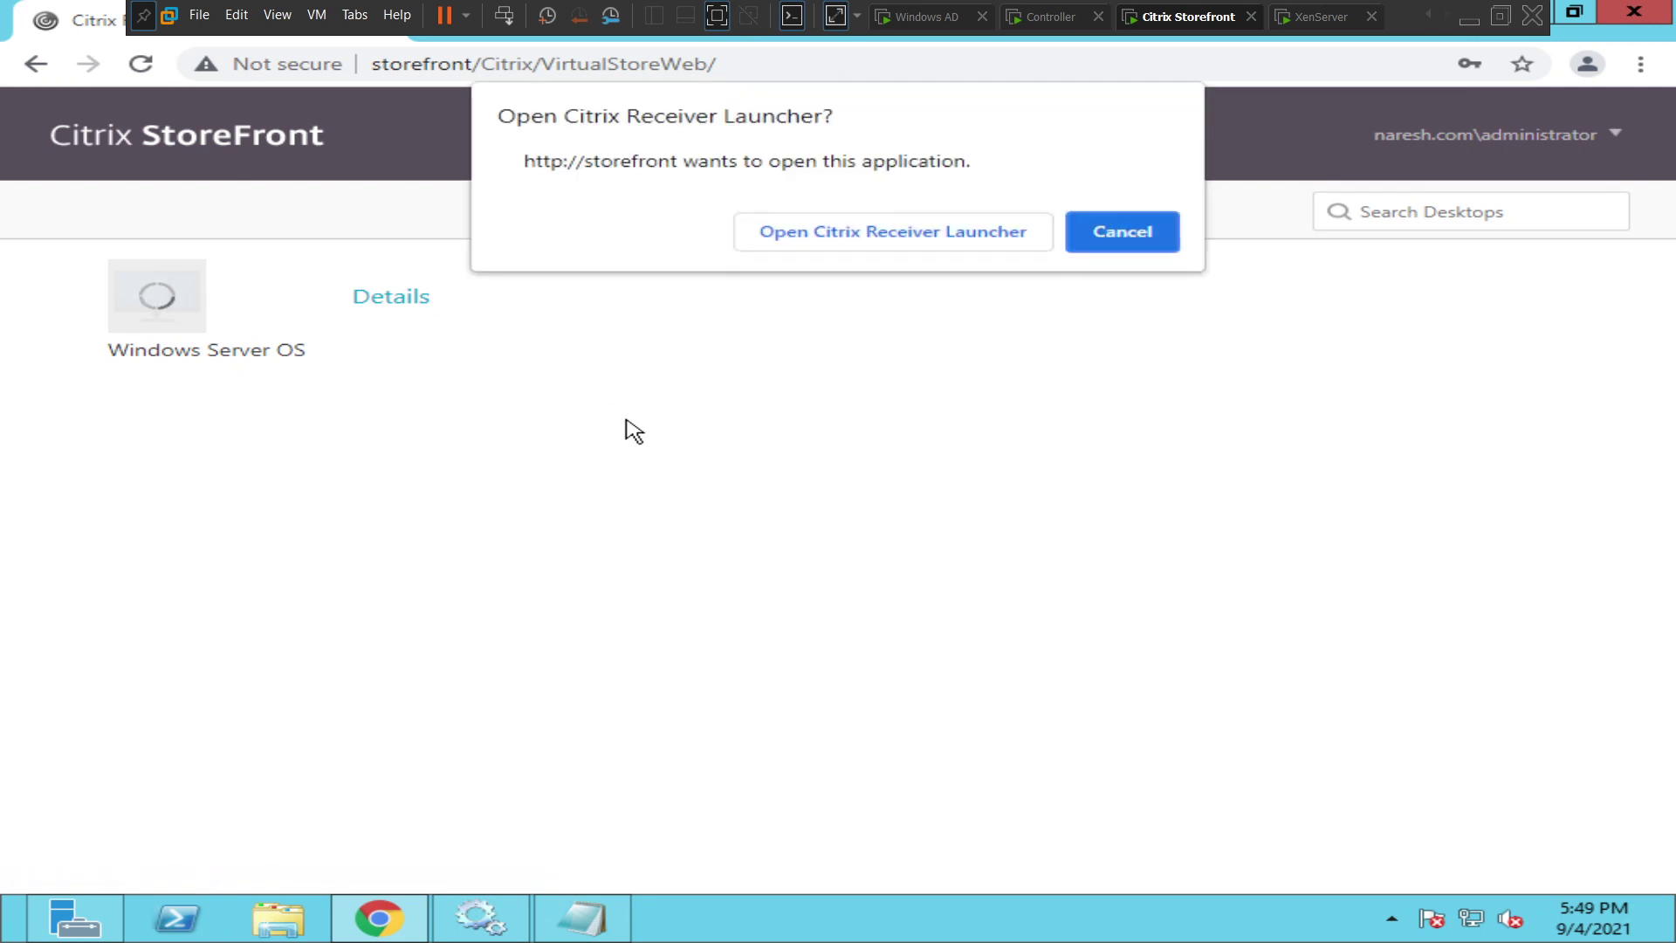
Allow Citrix Receiver Launcher to open the Windows Server OS desktop in Desktop Viewer.
{"action": "left_click", "coordinate": [900, 235]}
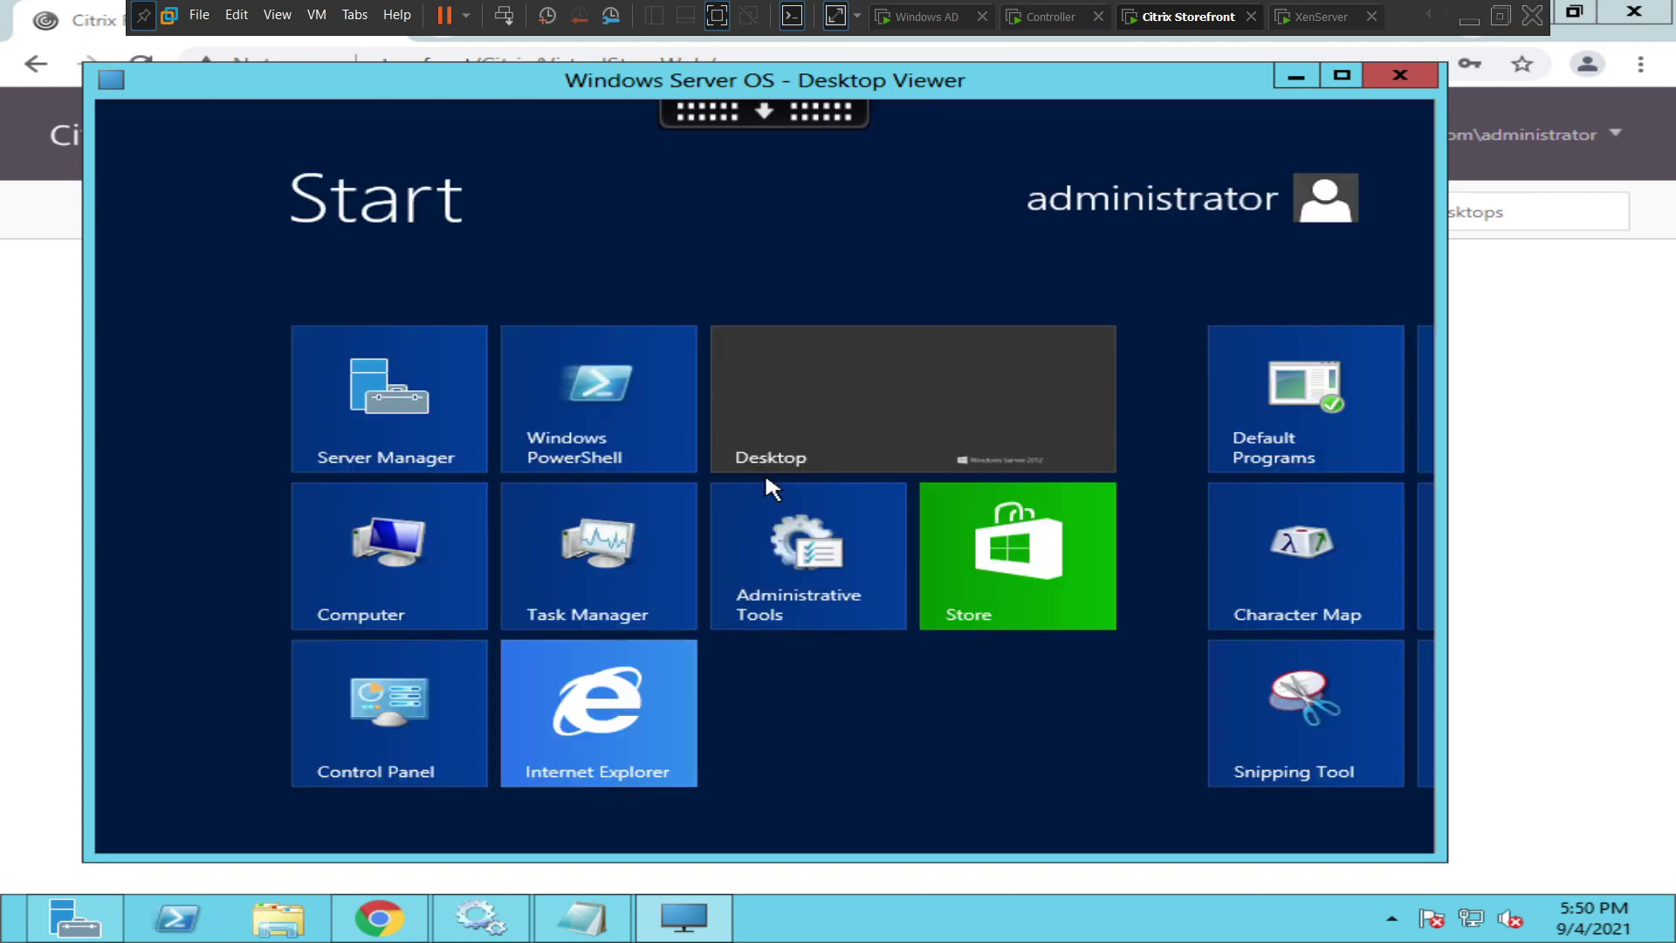
Show the remote desktop, cancel the Shutdown Event Tracker, close the licensing notice, and lower the window.
{"action": "left_click", "coordinate": [906, 428]}
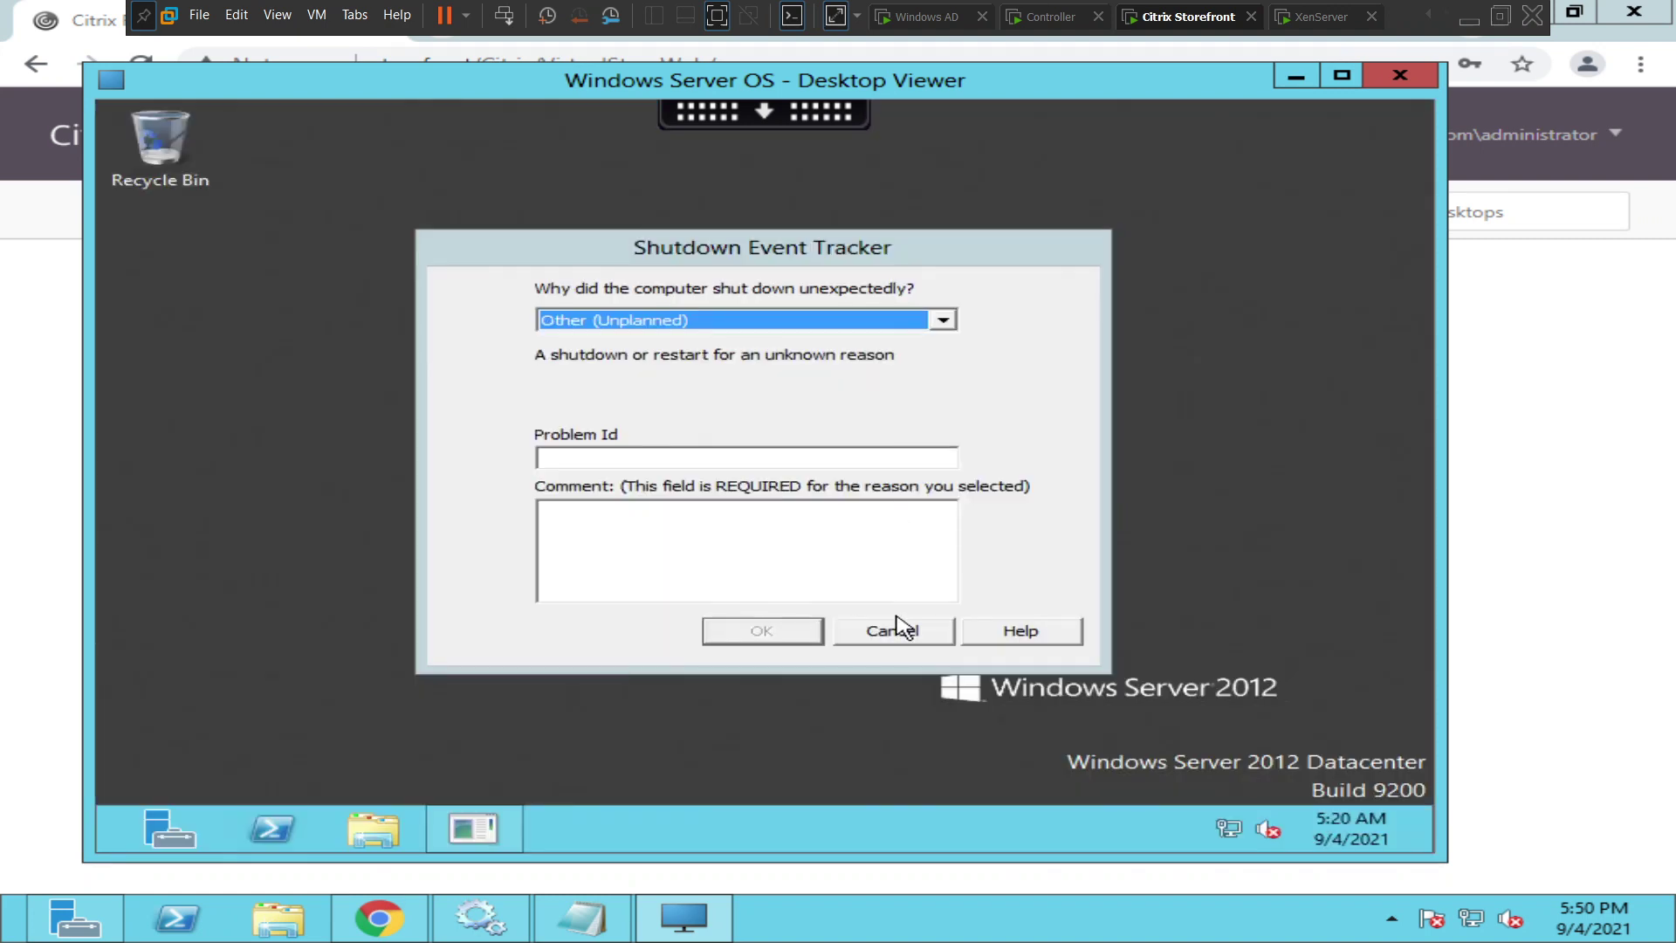
{"action": "left_click", "coordinate": [901, 638]}
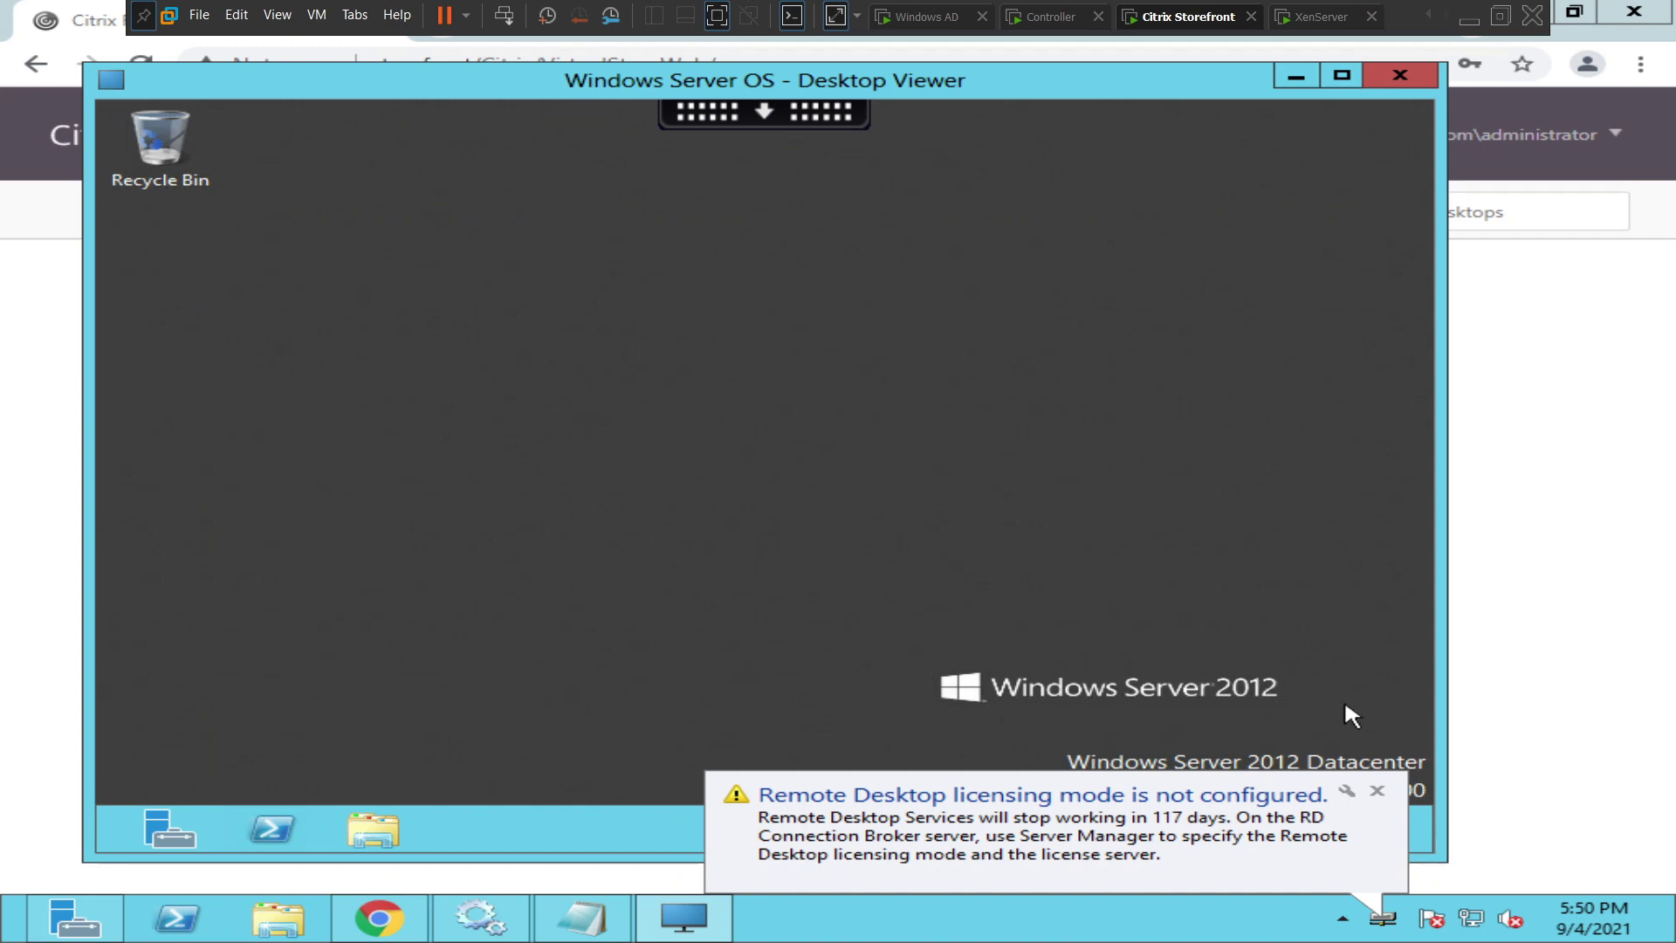
{"action": "left_click", "coordinate": [1379, 791]}
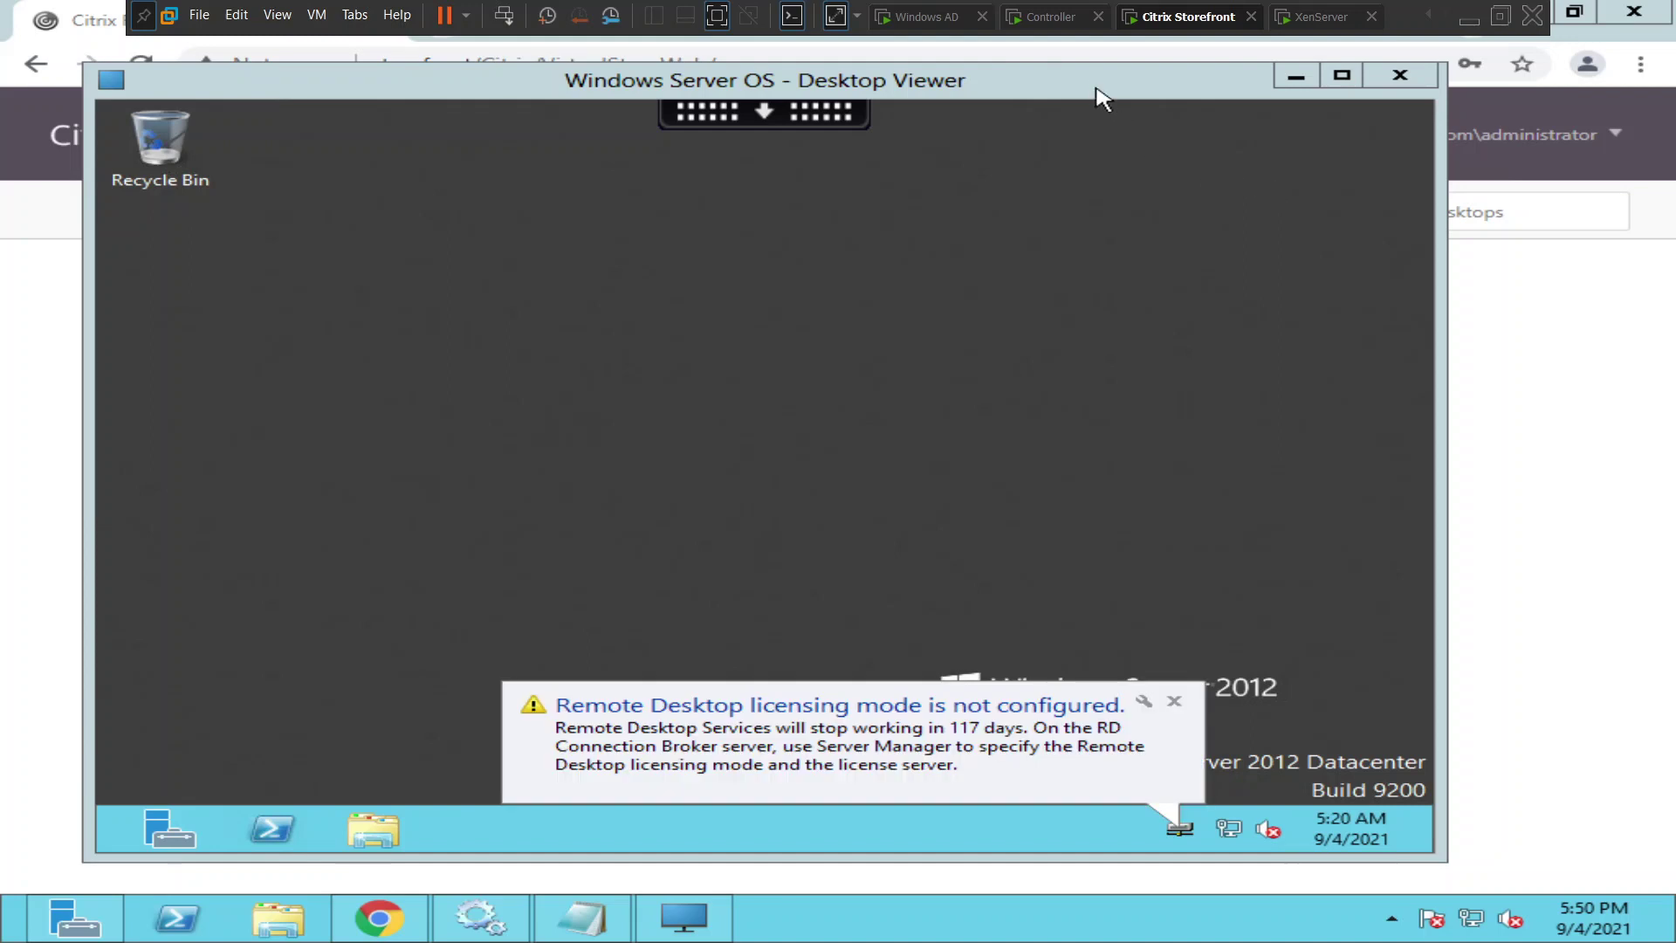
{"action": "left_click_drag", "start_coordinate": [1102, 98], "coordinate": [1191, 594]}
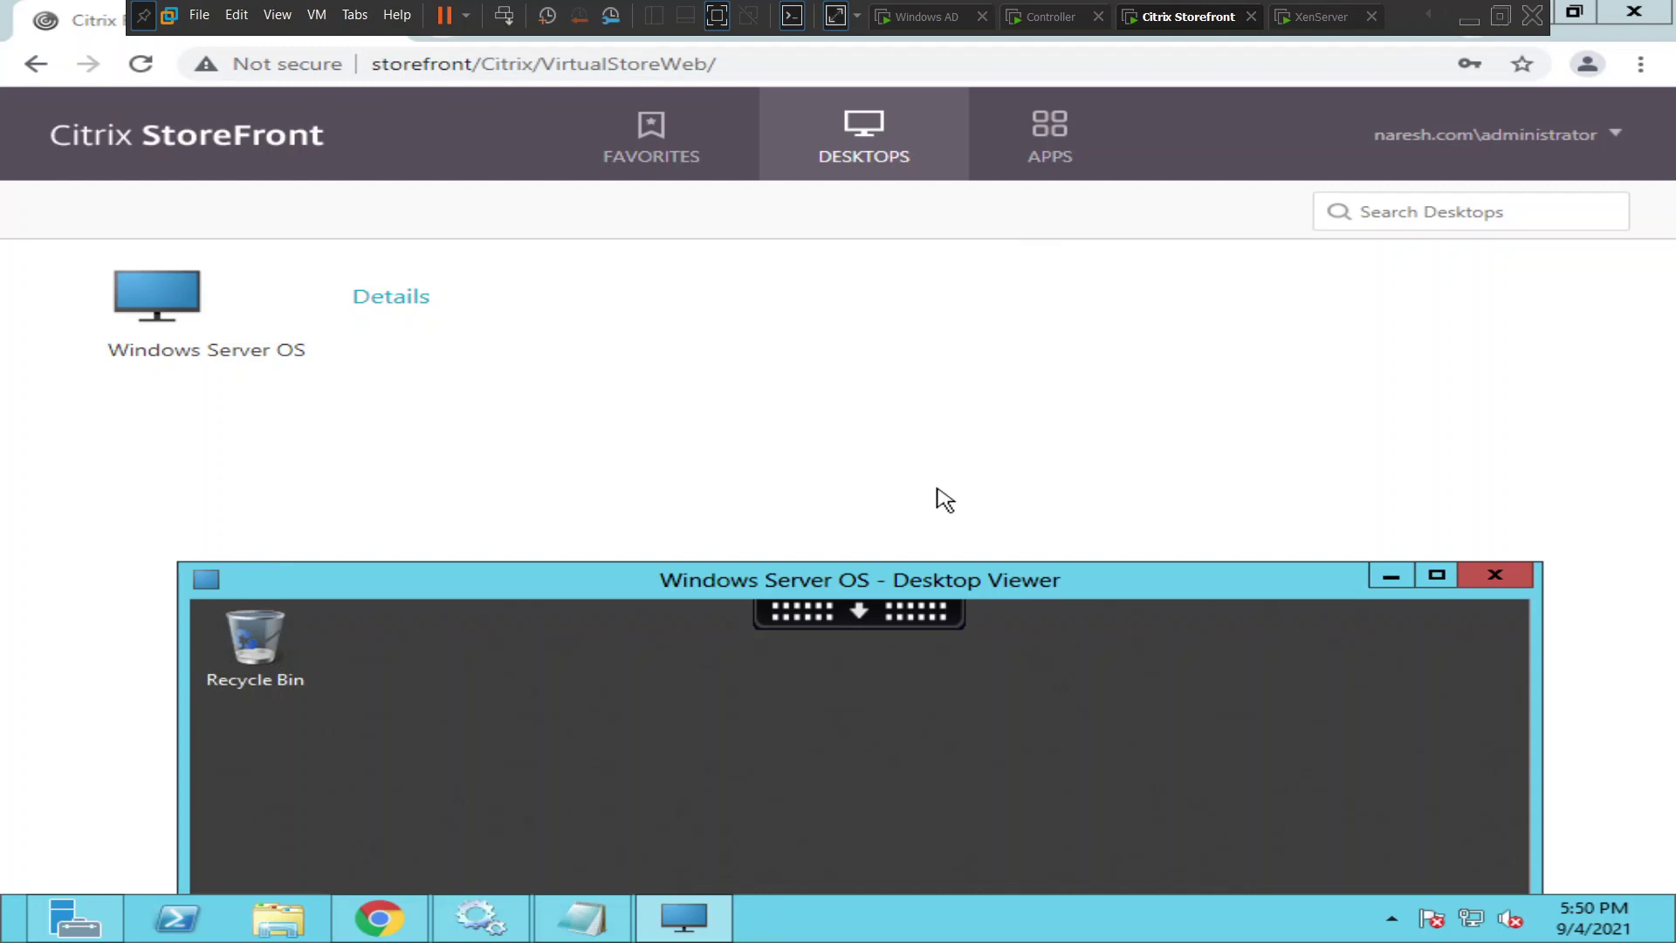
Move the Desktop Viewer window back to the top of the screen and close the remote licensing notice.
{"action": "left_click_drag", "start_coordinate": [911, 580], "coordinate": [882, 337]}
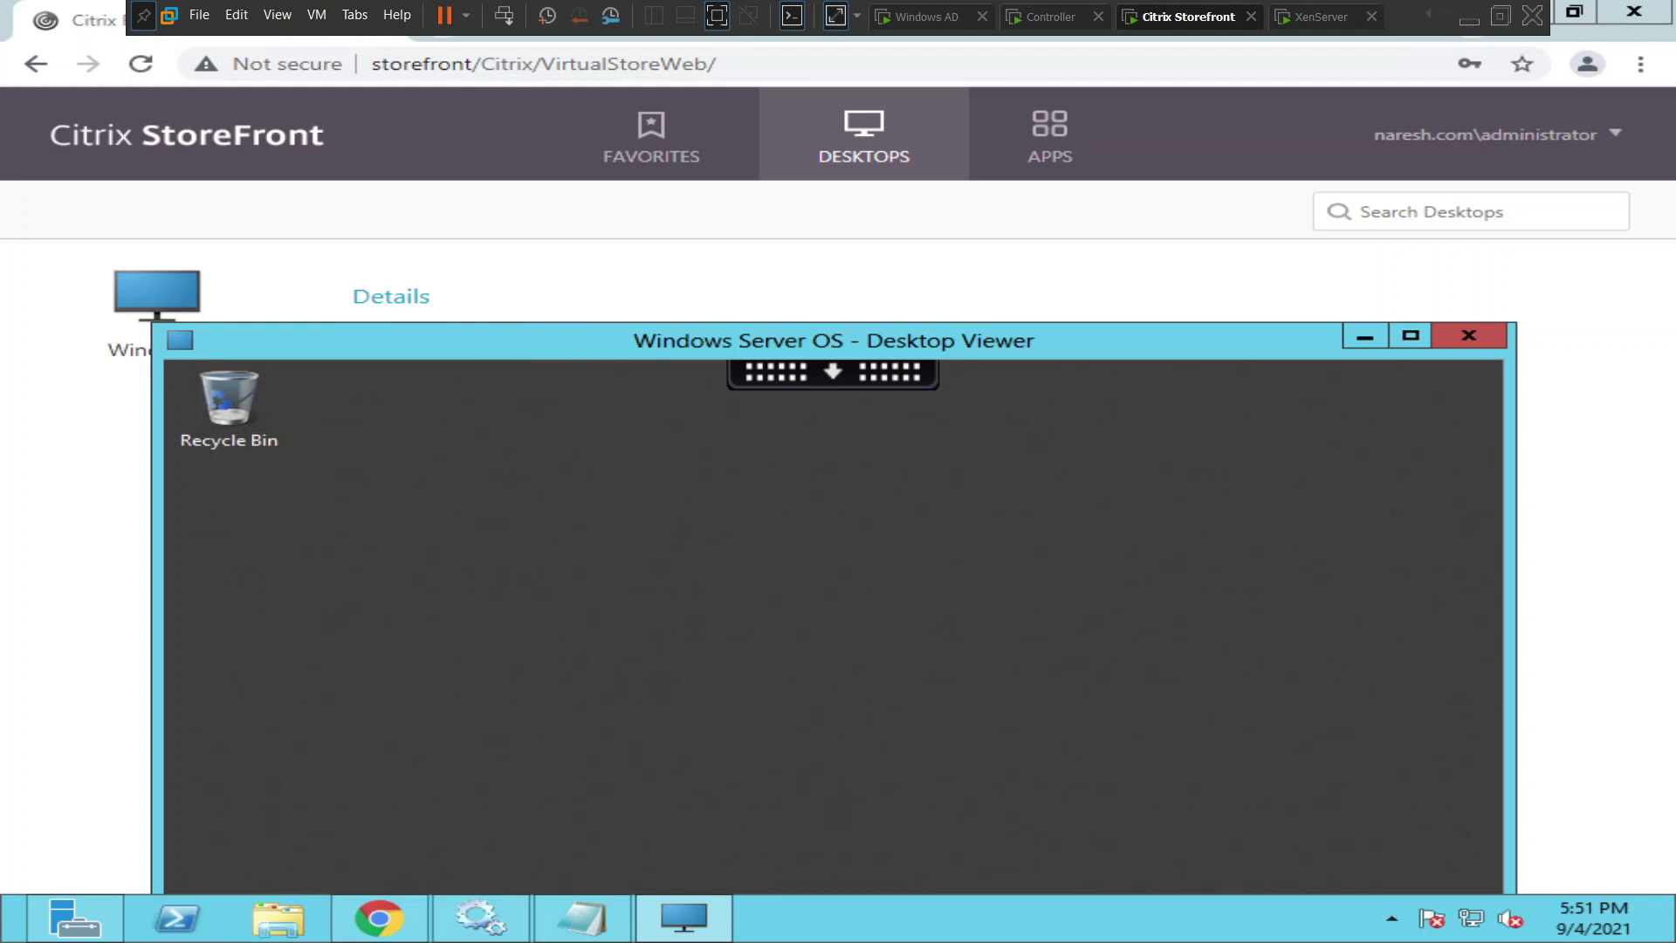
{"action": "left_click_drag", "start_coordinate": [570, 341], "coordinate": [623, 105]}
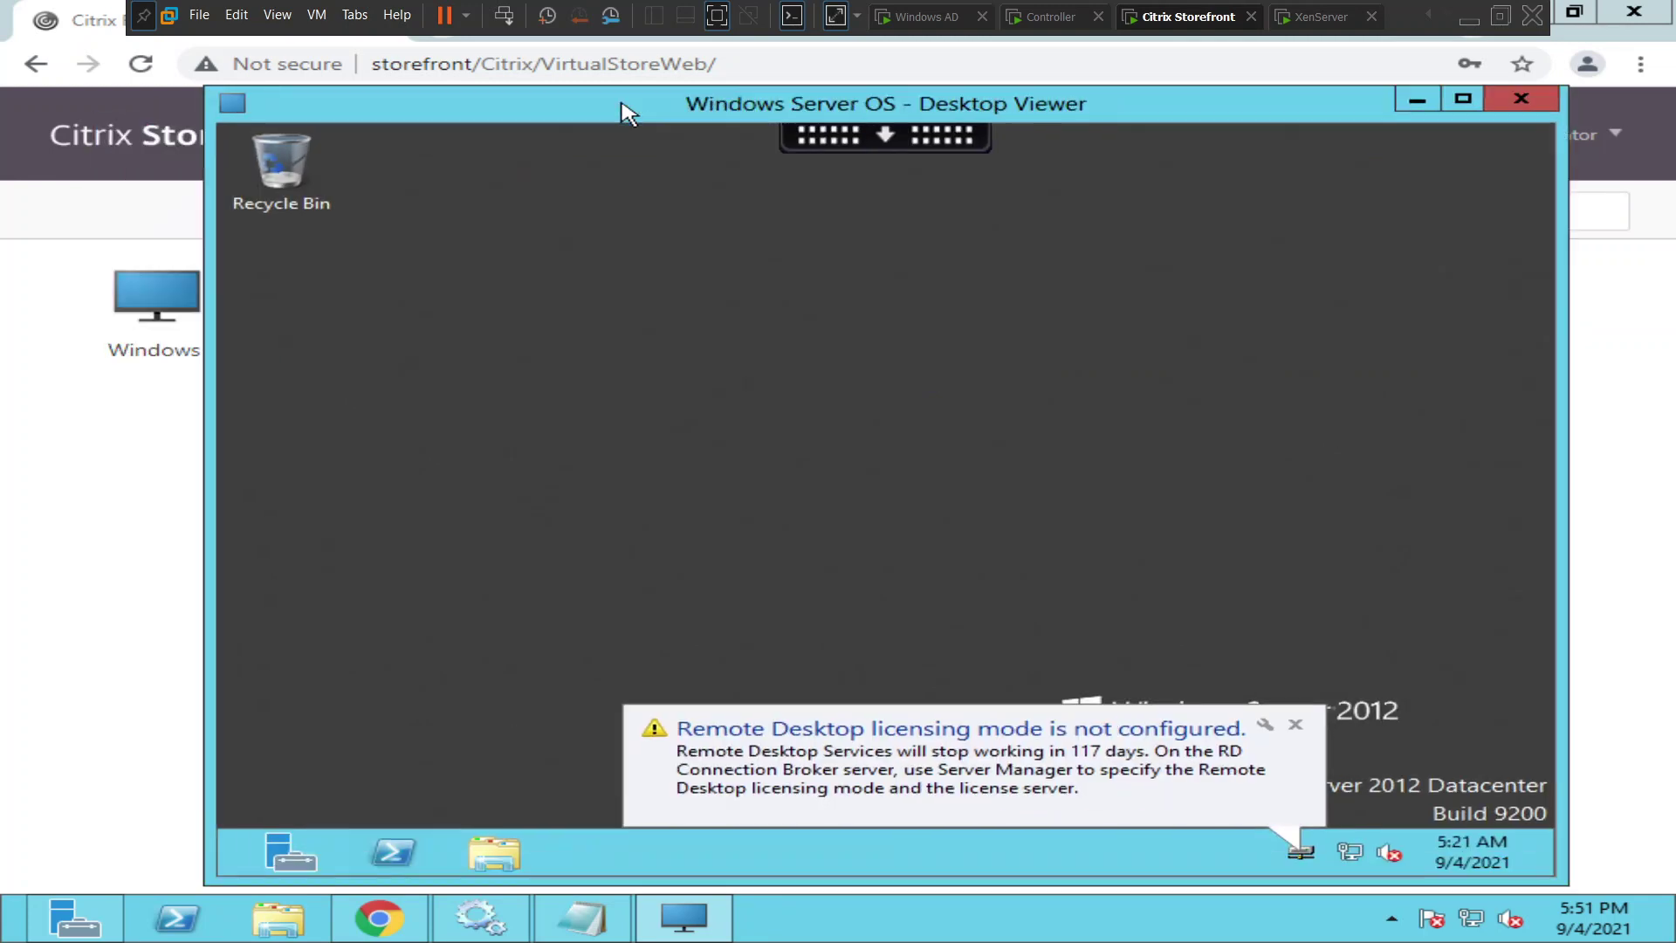
{"action": "left_click", "coordinate": [1299, 724]}
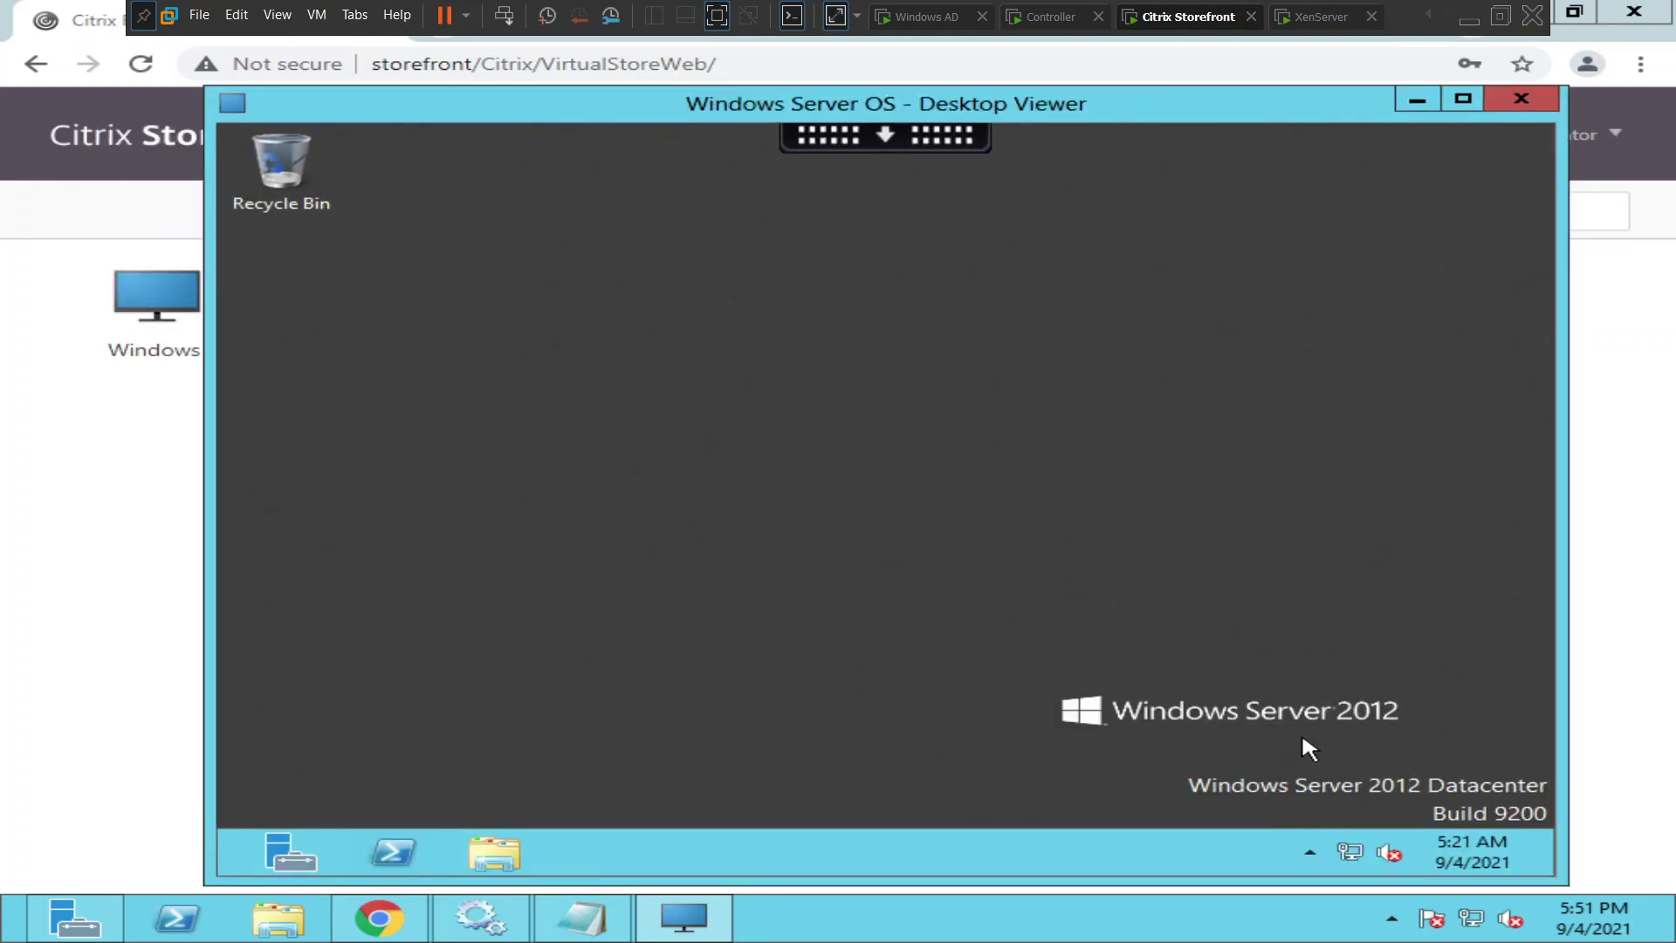